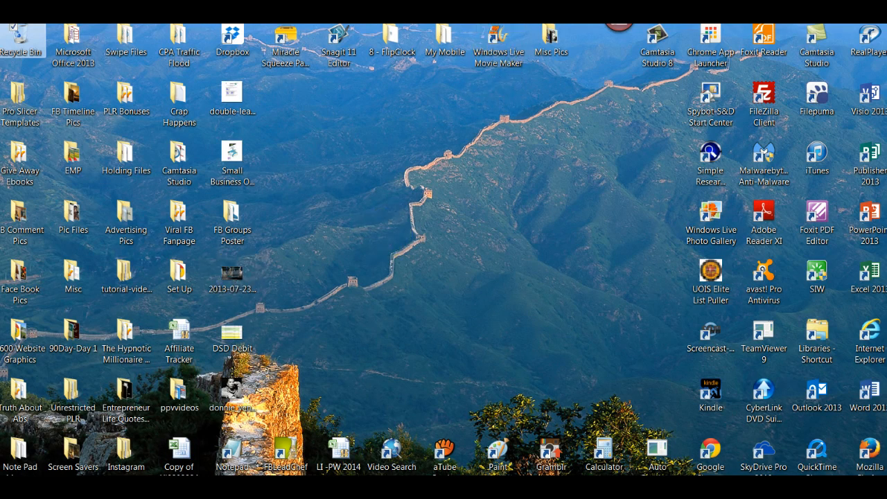
- Open the Windows Start menu with the Windows key
{"action": "key", "text": "super"}
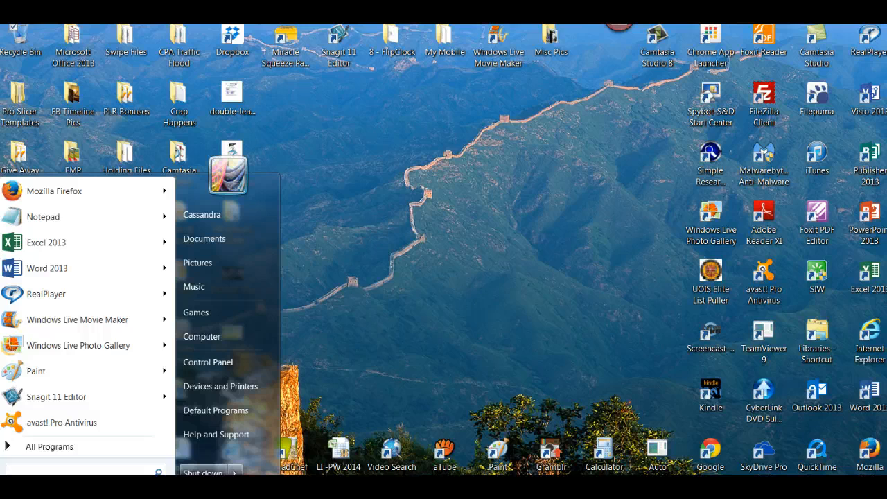
- Browse All Programs, close the Start menu, and launch Windows Live Movie Maker from the desktop
{"action": "left_click", "coordinate": [35, 446]}
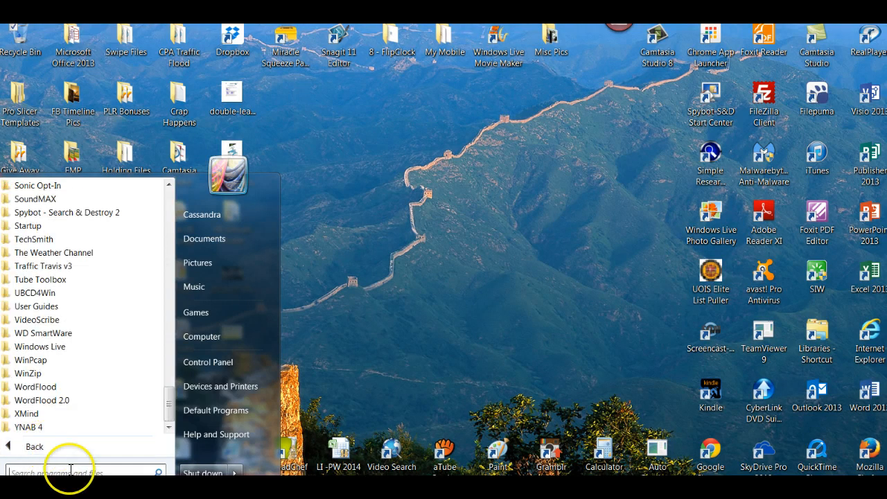
{"action": "left_click_drag", "start_coordinate": [166, 402], "coordinate": [158, 420]}
{"action": "left_click", "coordinate": [43, 474]}
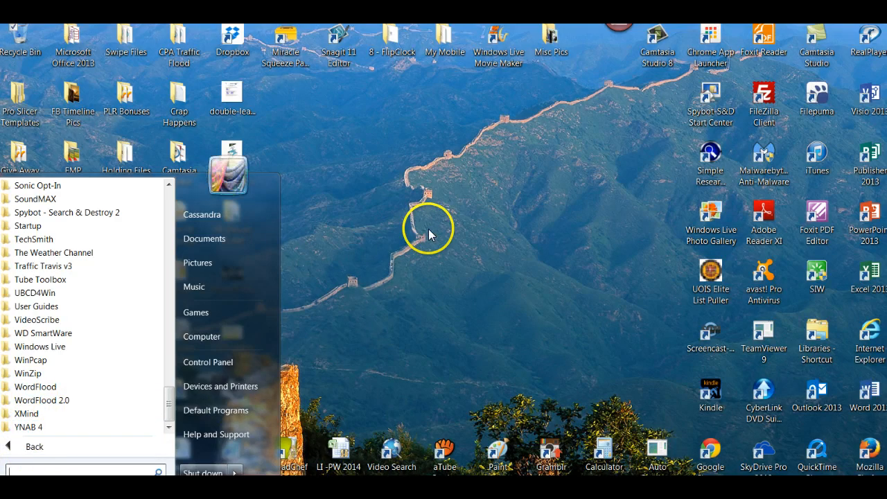
{"action": "left_click", "coordinate": [382, 339]}
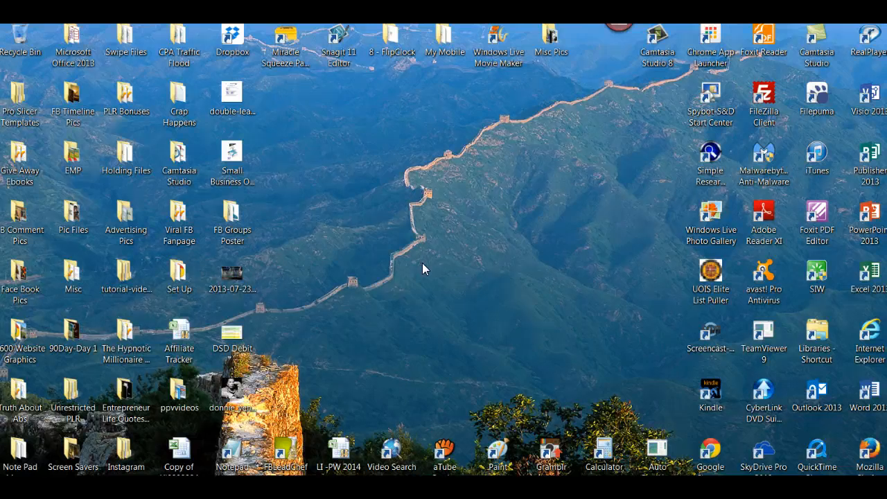
{"action": "double_click", "coordinate": [501, 58]}
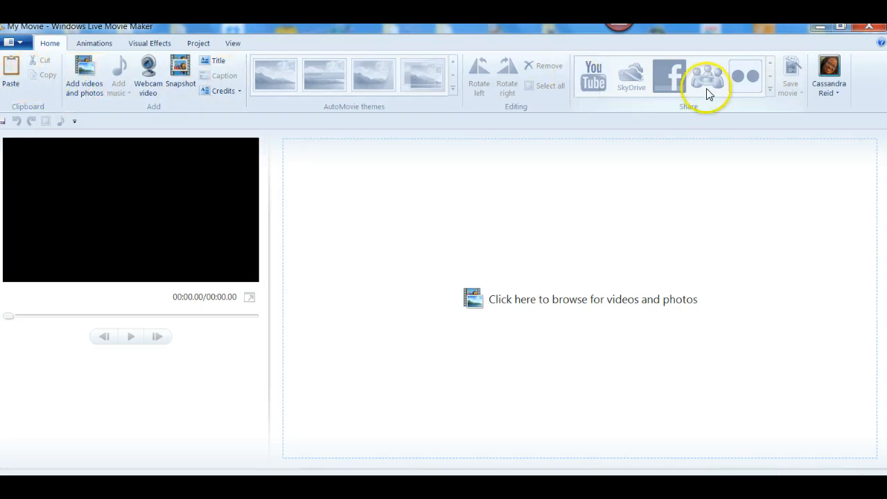
- Look through the Animations, Visual Effects, Project and View tabs, then return to Home
{"action": "left_click", "coordinate": [95, 43]}
{"action": "left_click", "coordinate": [156, 44]}
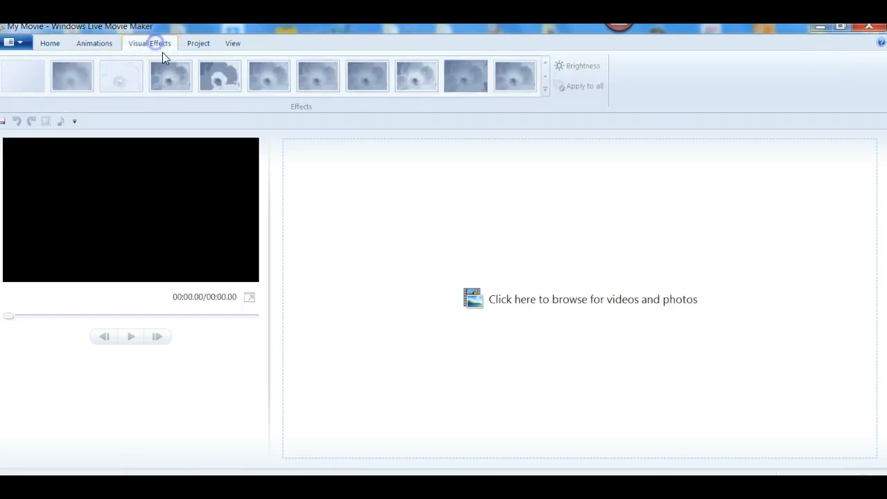
{"action": "left_click", "coordinate": [205, 49]}
{"action": "left_click", "coordinate": [233, 43]}
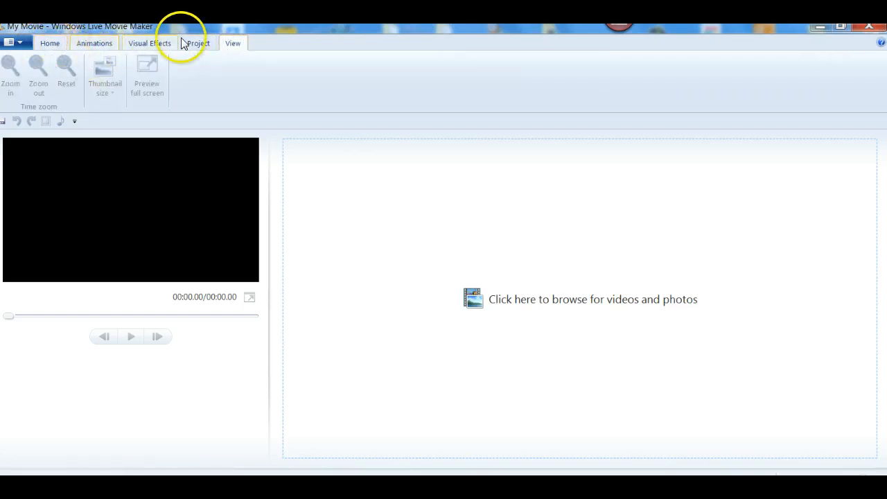
{"action": "left_click", "coordinate": [51, 43]}
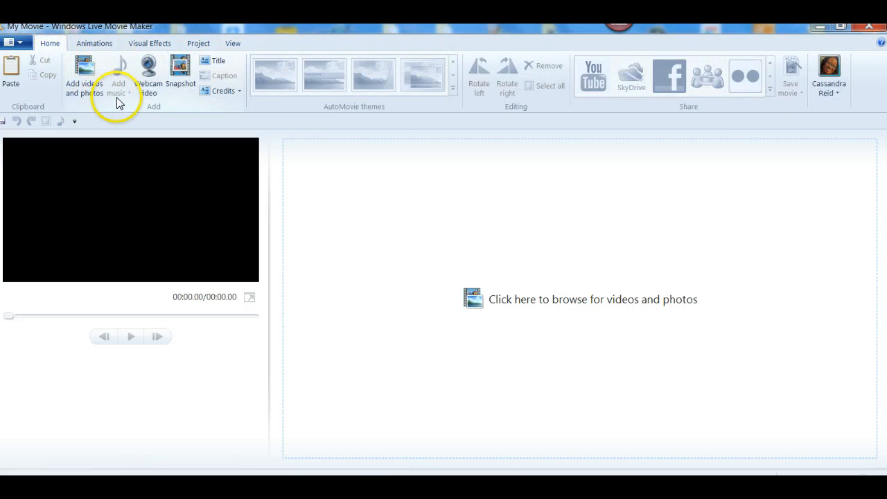
- Record a 19-second webcam clip using the Webcam video tool
{"action": "left_click", "coordinate": [154, 88]}
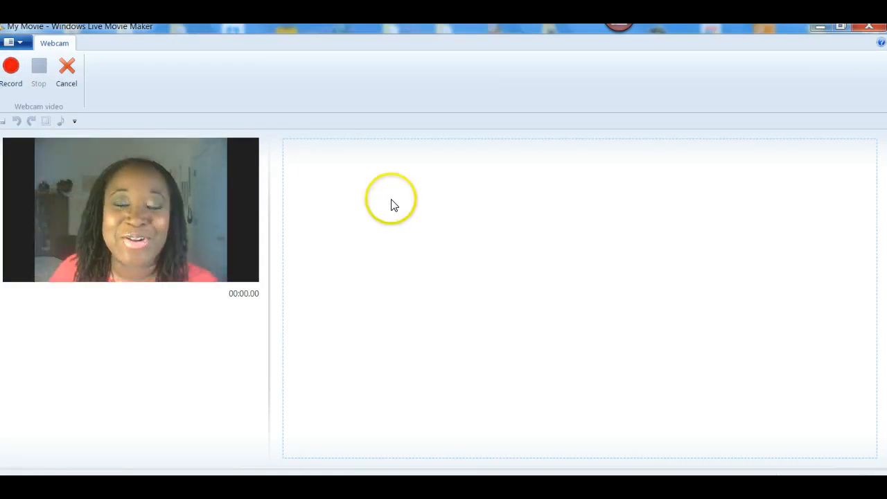
{"action": "left_click", "coordinate": [11, 67]}
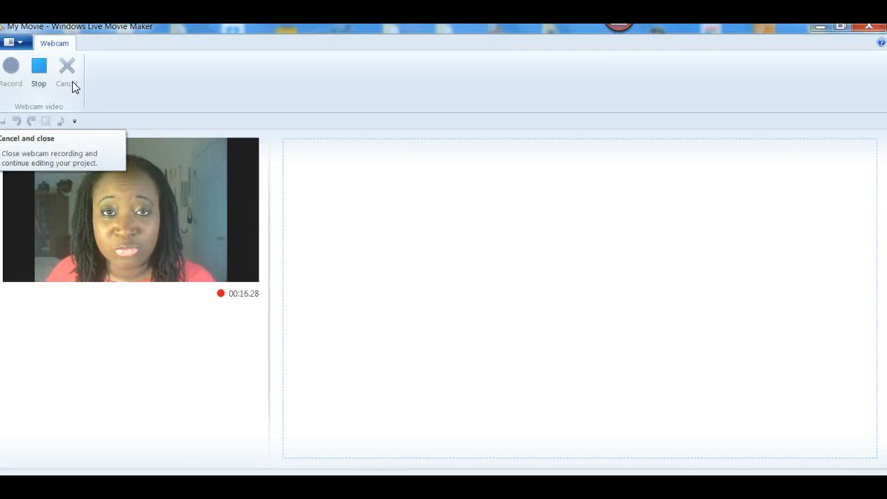
{"action": "left_click", "coordinate": [38, 74]}
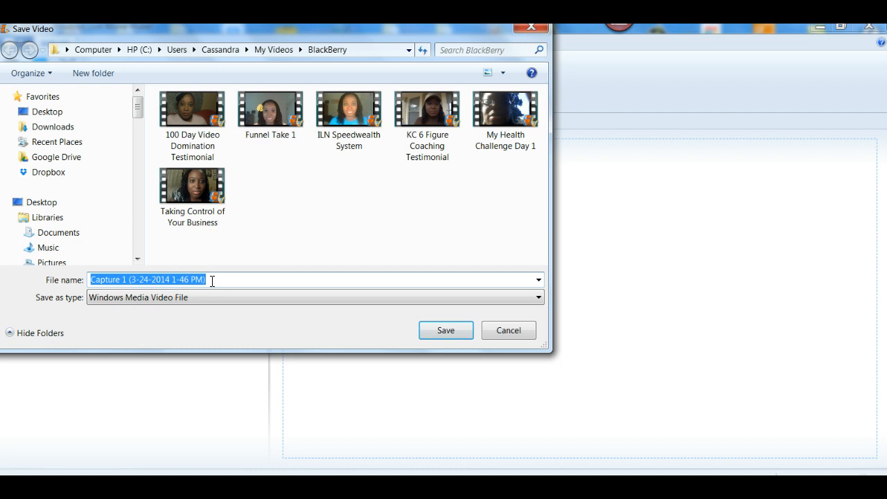
- Save the webcam recording under the name 'Tes'
{"action": "type", "text": "Test"}
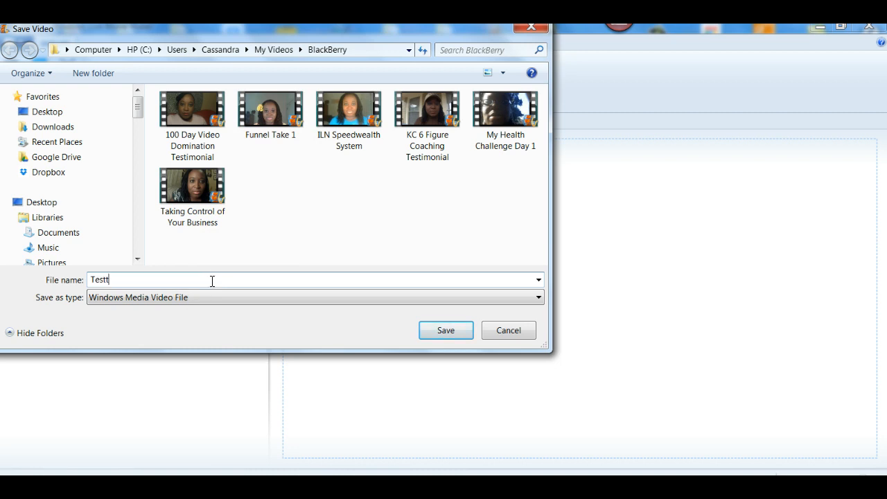
{"action": "left_click", "coordinate": [441, 328]}
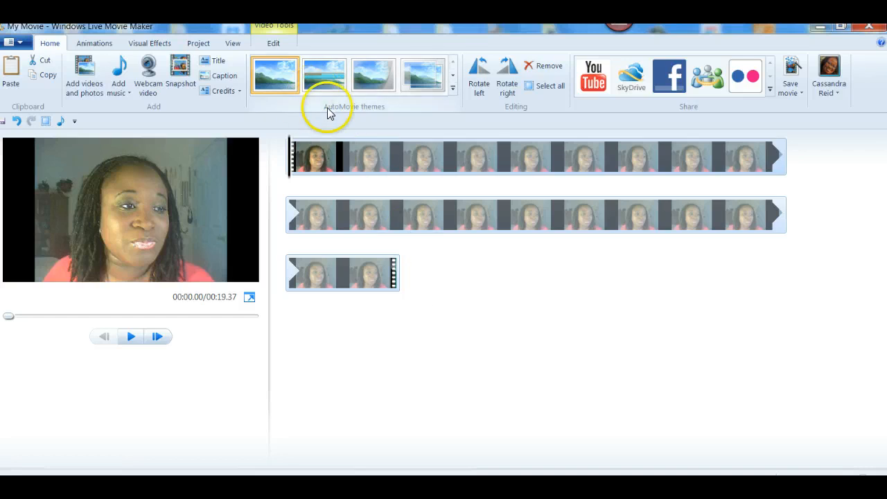
- Preview several AutoMovie themes, then add a 7-second 'My Movie' title clip at the start
{"action": "left_click", "coordinate": [313, 78]}
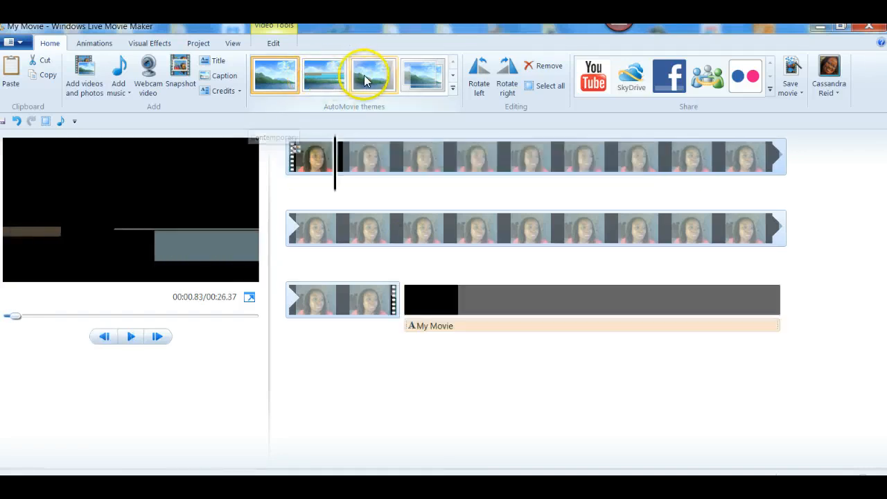
{"action": "left_click", "coordinate": [455, 81]}
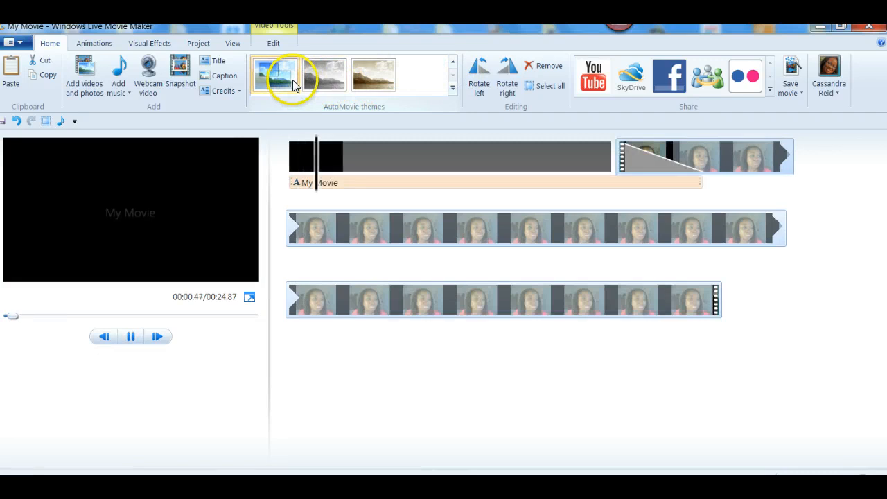
{"action": "left_click", "coordinate": [454, 82]}
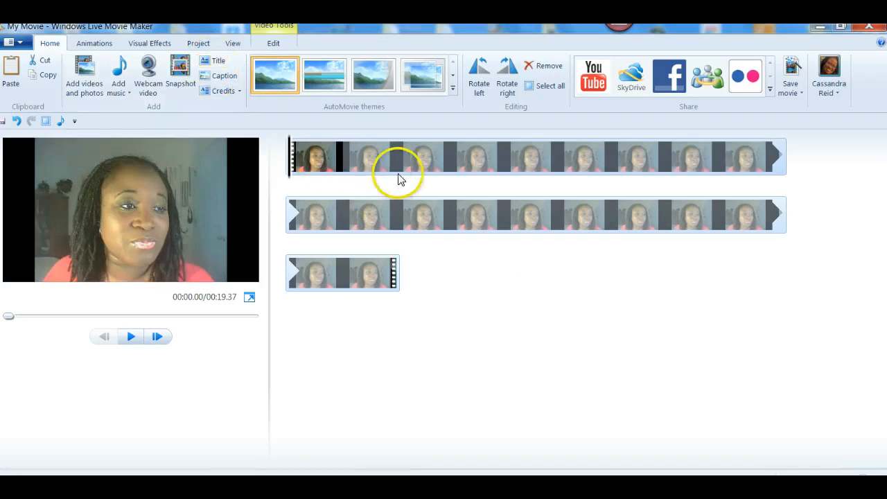
{"action": "left_click", "coordinate": [216, 61]}
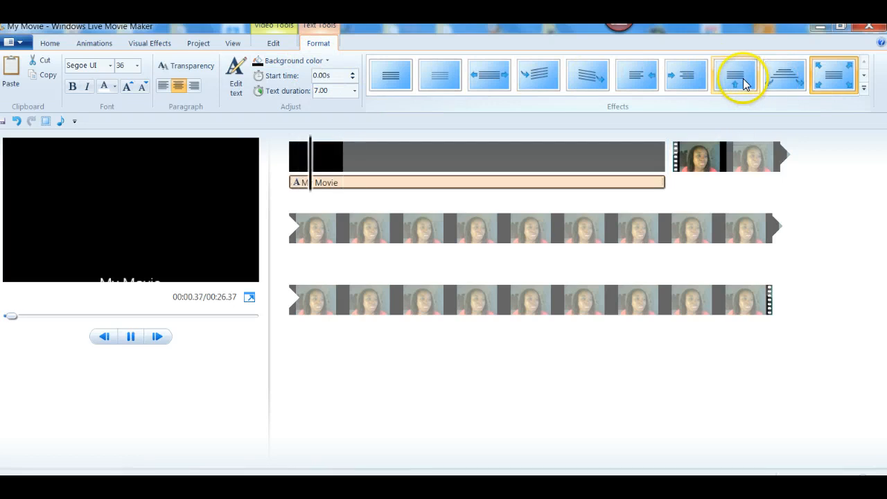
- Apply a text effect to the title, delete the title clip, and add a caption over the first clip
{"action": "left_click", "coordinate": [847, 77]}
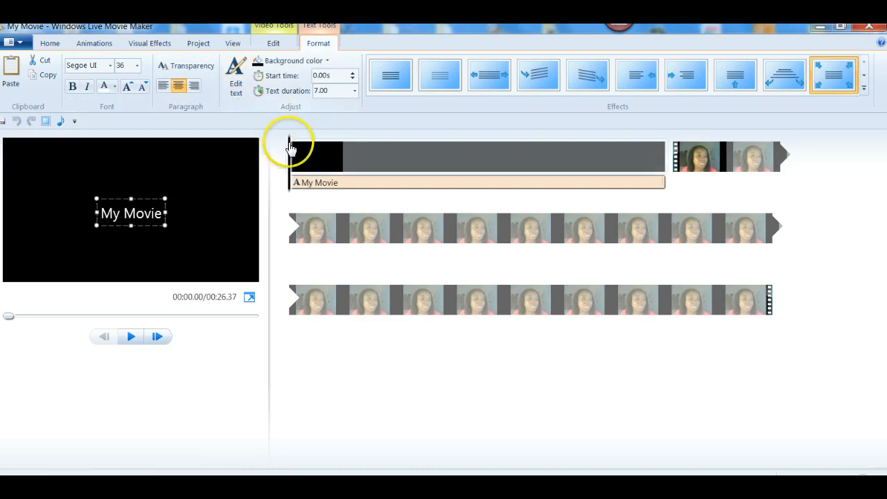
{"action": "right_click", "coordinate": [329, 167]}
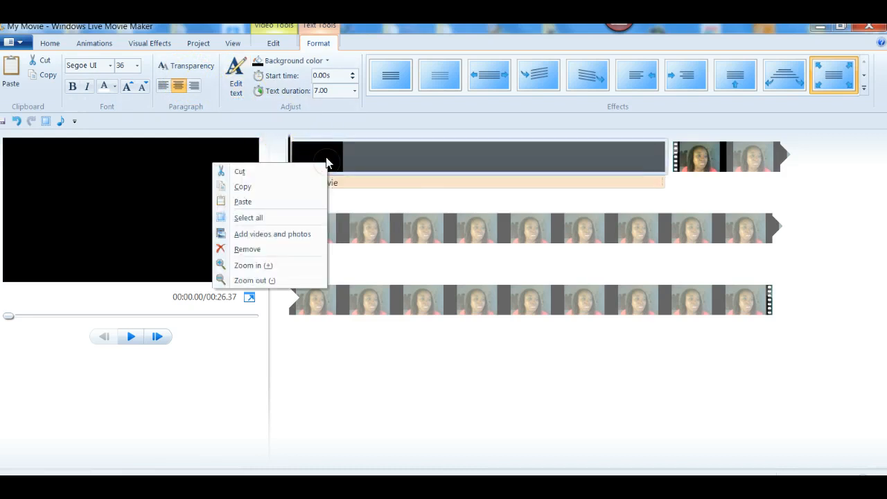
{"action": "left_click", "coordinate": [265, 250]}
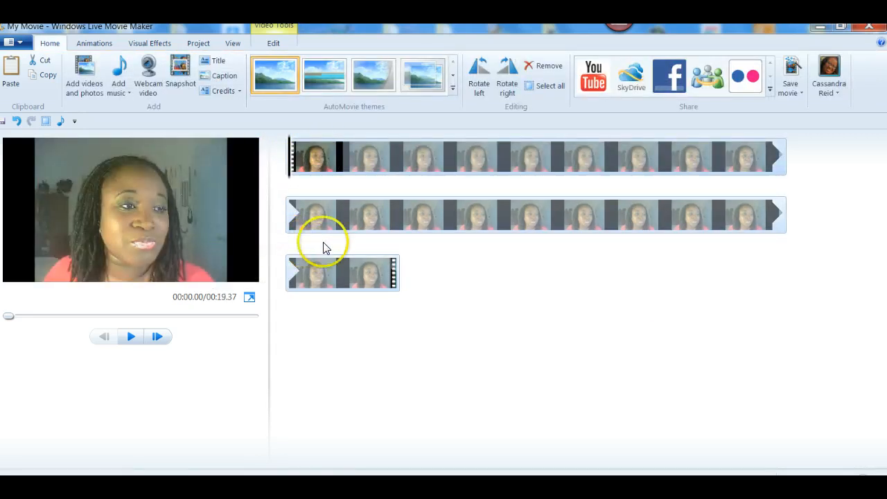
{"action": "left_click", "coordinate": [224, 75]}
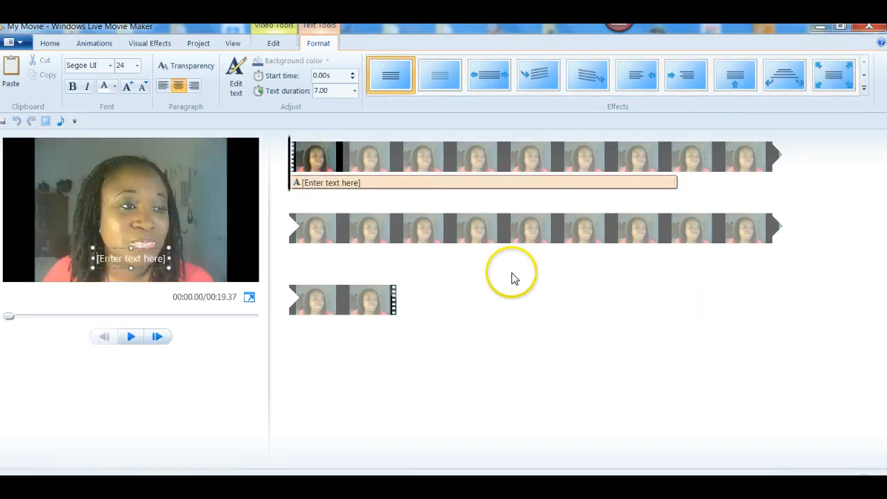
- Remove the placeholder caption and add a 7-second credits clip at the movie's end
{"action": "right_click", "coordinate": [346, 185]}
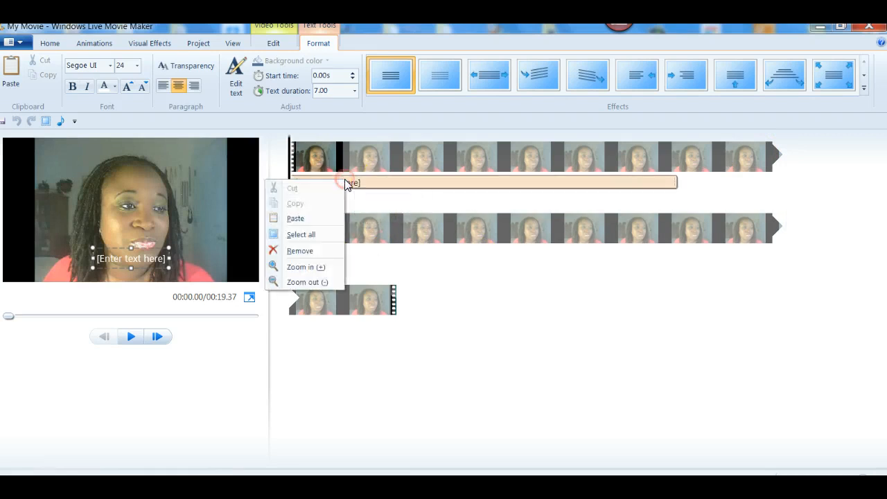
{"action": "left_click", "coordinate": [309, 250]}
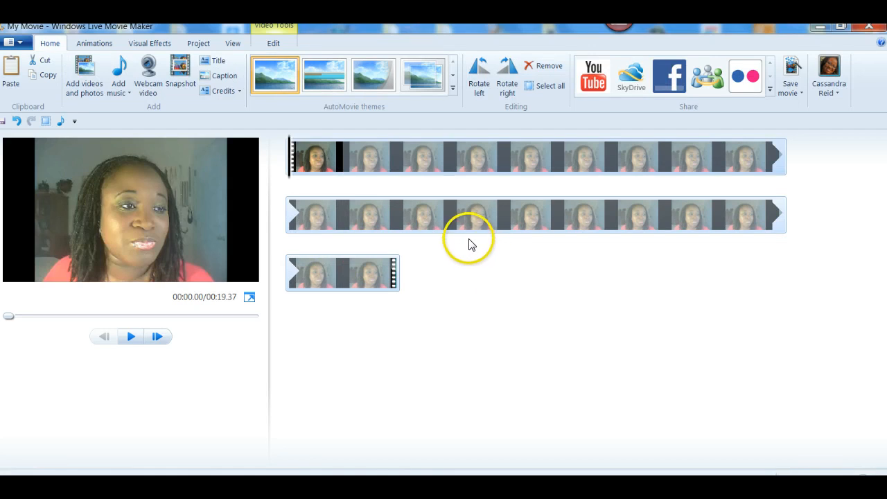
{"action": "left_click", "coordinate": [223, 91]}
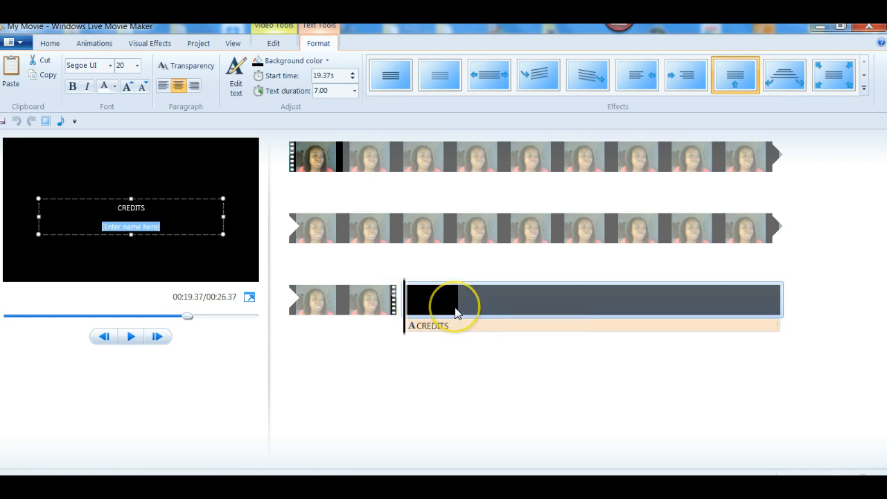
- Set the credits start time to 19.37s, then remove the CREDITS caption and its black clip
{"action": "left_click", "coordinate": [331, 92]}
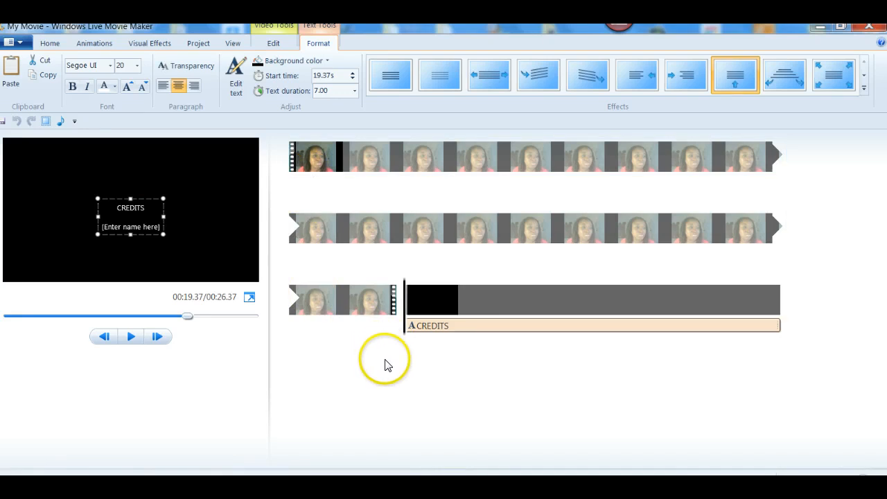
{"action": "right_click", "coordinate": [437, 325]}
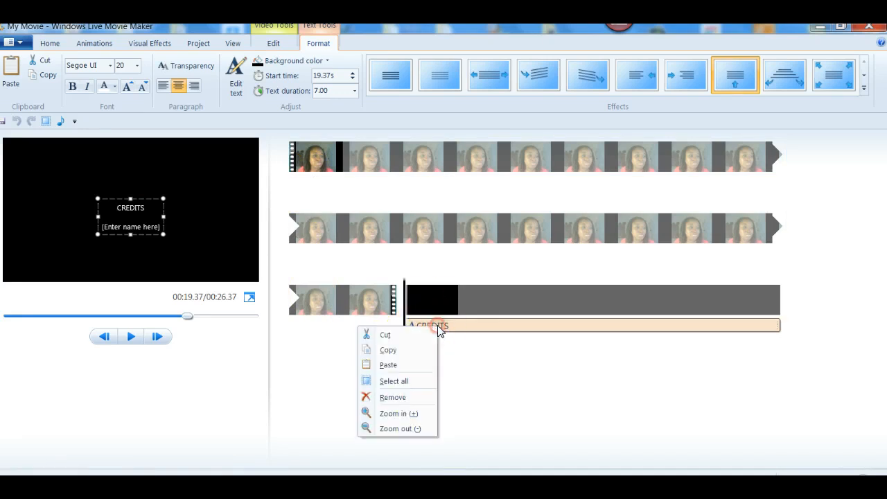
{"action": "left_click", "coordinate": [405, 396]}
{"action": "right_click", "coordinate": [458, 274]}
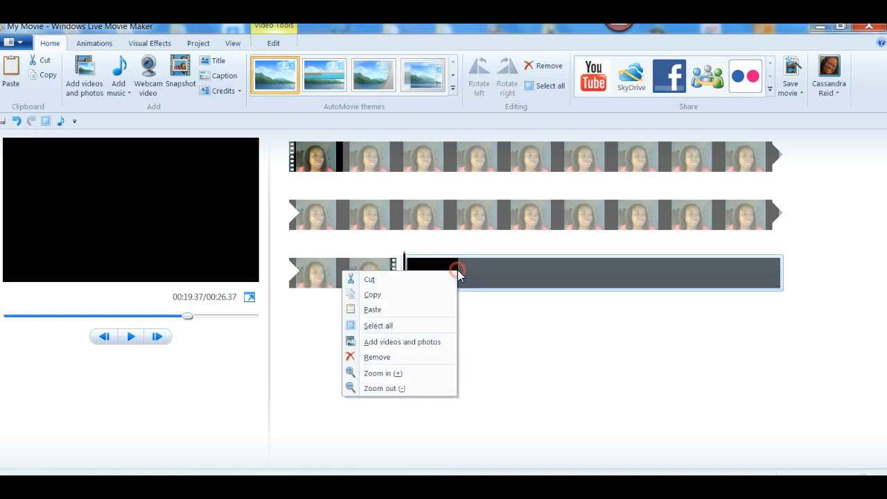
{"action": "left_click", "coordinate": [407, 356]}
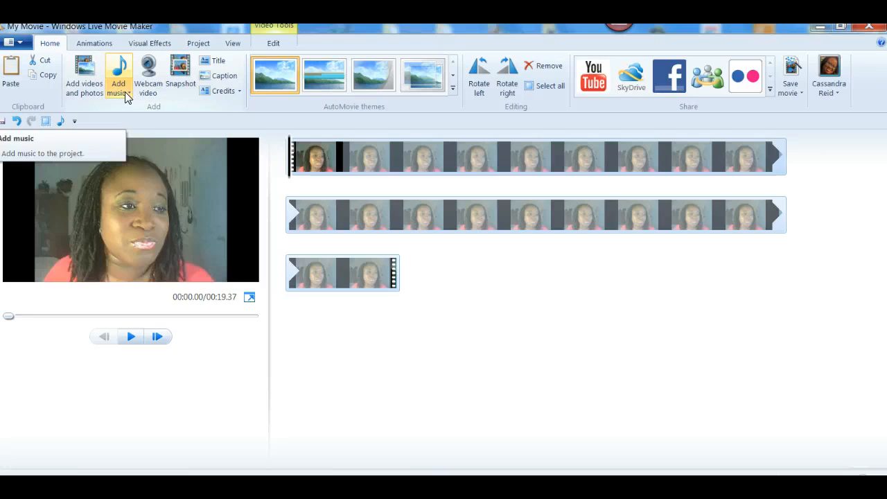
- Add '01 Song Of Solomon' from the Music library as the movie's background music
{"action": "left_click", "coordinate": [127, 94]}
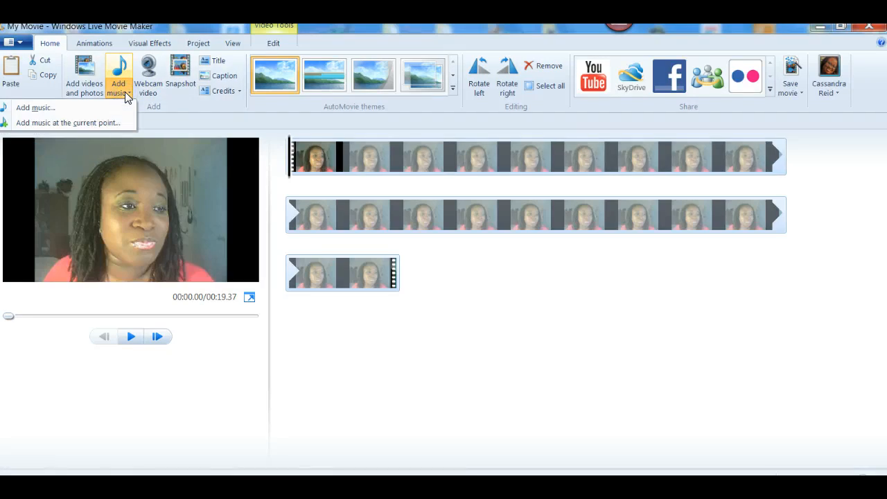
{"action": "left_click", "coordinate": [75, 107]}
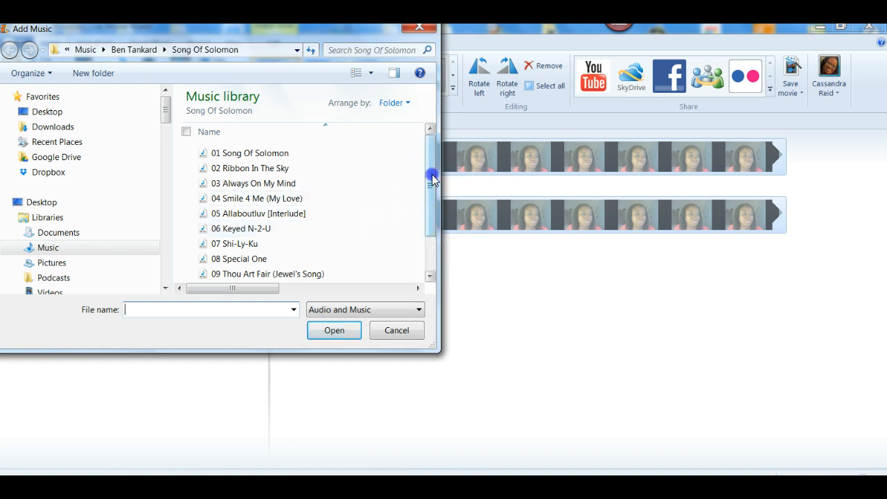
{"action": "left_click_drag", "start_coordinate": [429, 174], "coordinate": [431, 135]}
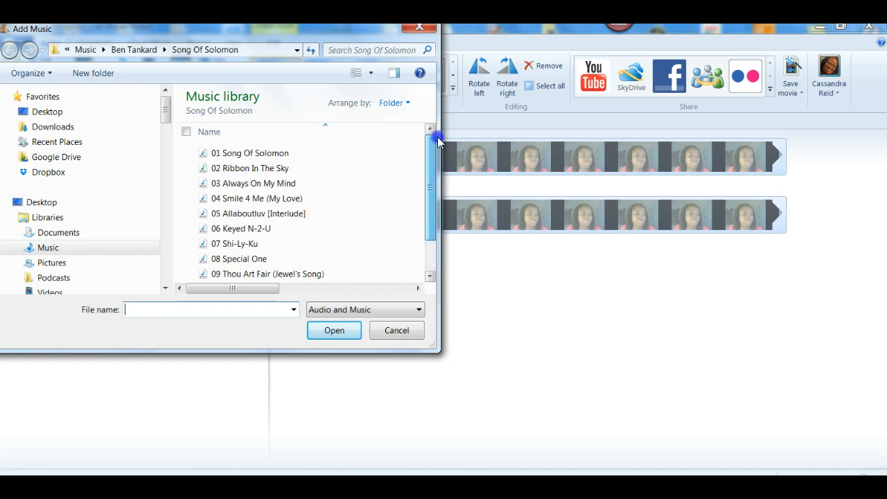
{"action": "left_click", "coordinate": [243, 154]}
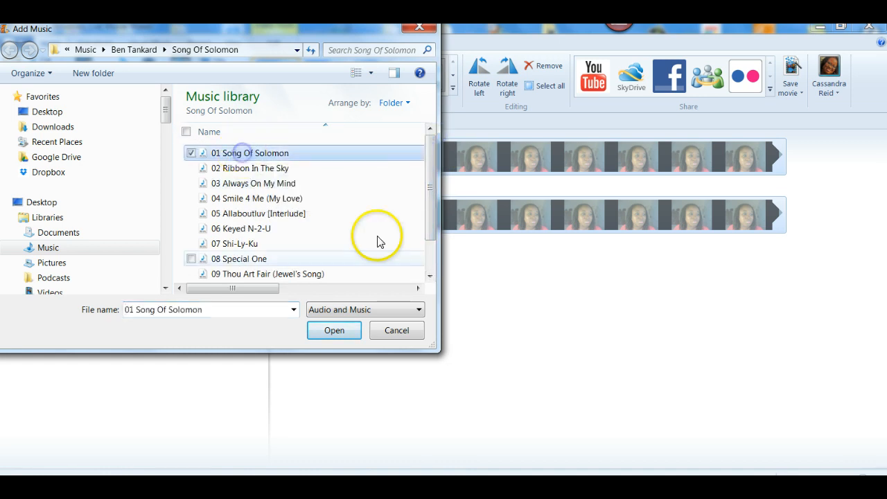
{"action": "left_click", "coordinate": [339, 333]}
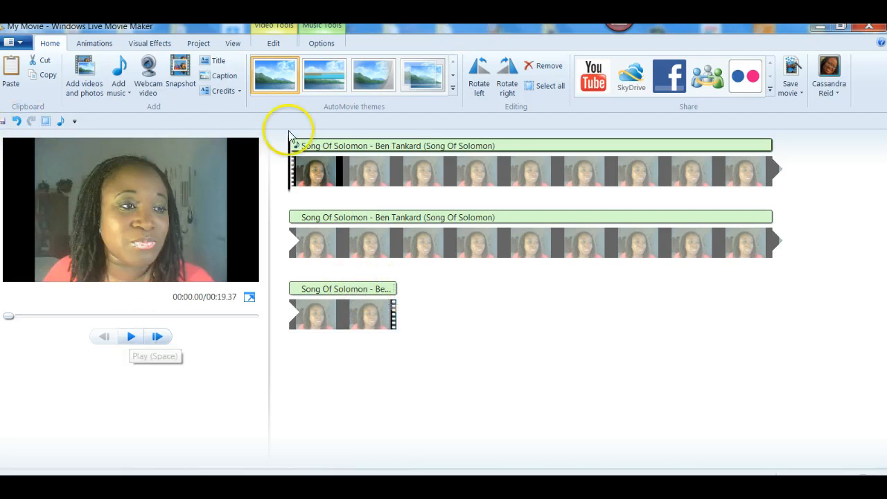
- Select the Song Of Solomon music bar to show its fade, volume and start settings
{"action": "left_click", "coordinate": [325, 147]}
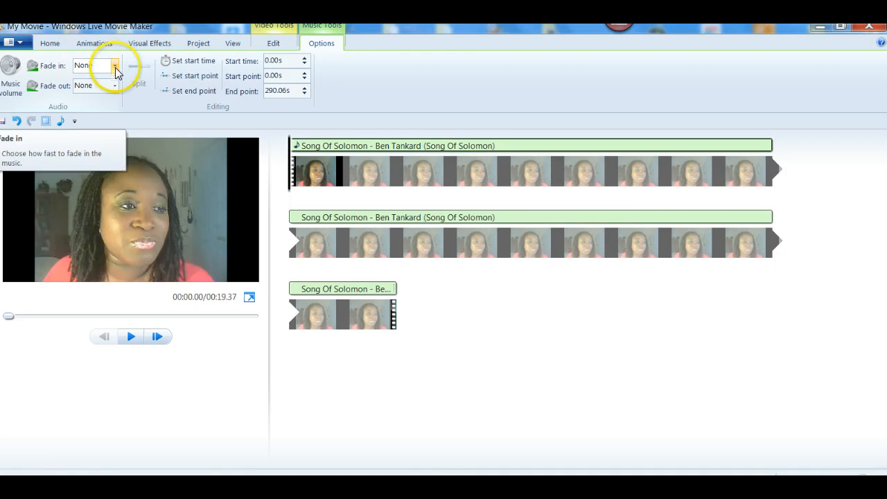
- Lower the Song Of Solomon music volume and preview it beneath the webcam speech
{"action": "left_click", "coordinate": [11, 87]}
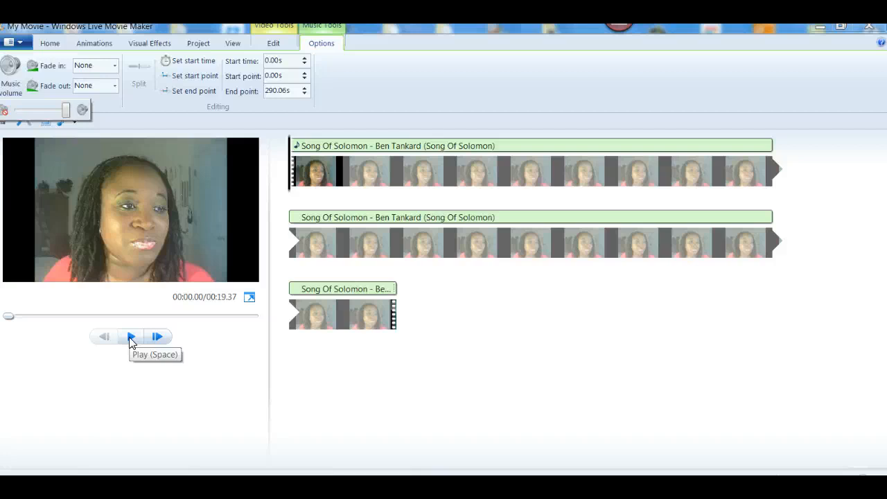
{"action": "left_click", "coordinate": [131, 338]}
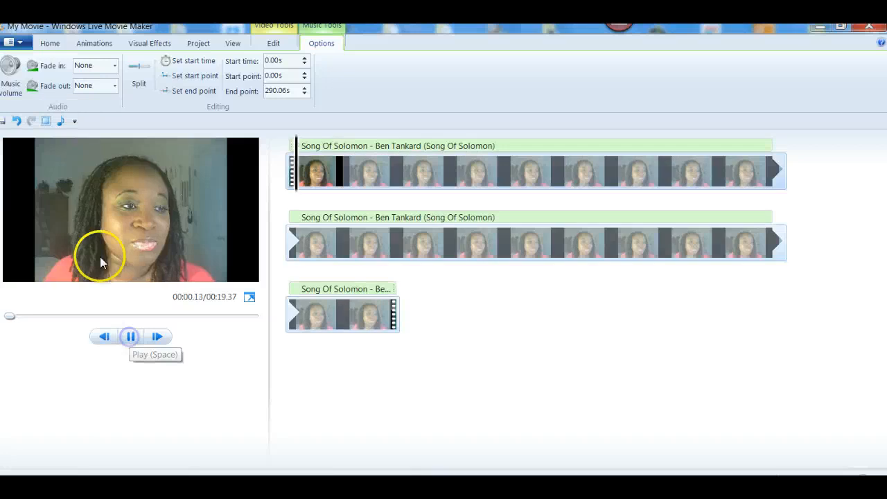
{"action": "left_click", "coordinate": [9, 73]}
{"action": "left_click_drag", "start_coordinate": [62, 109], "coordinate": [20, 114]}
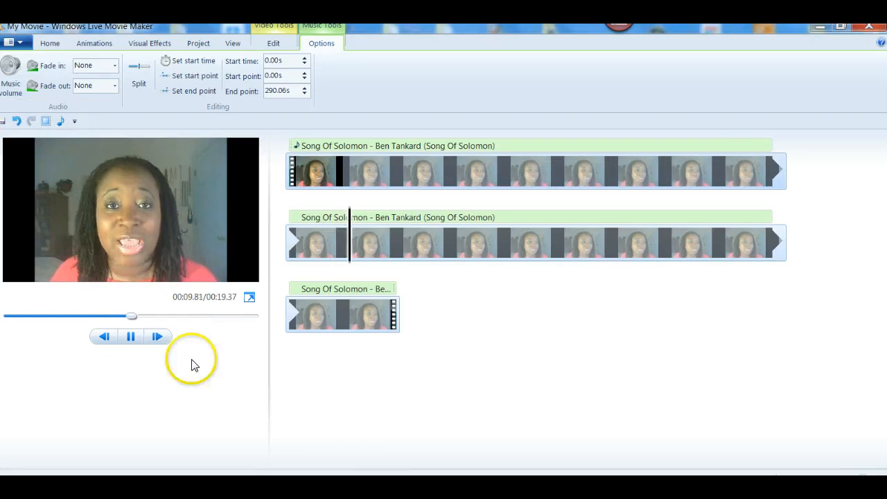
{"action": "left_click", "coordinate": [131, 336]}
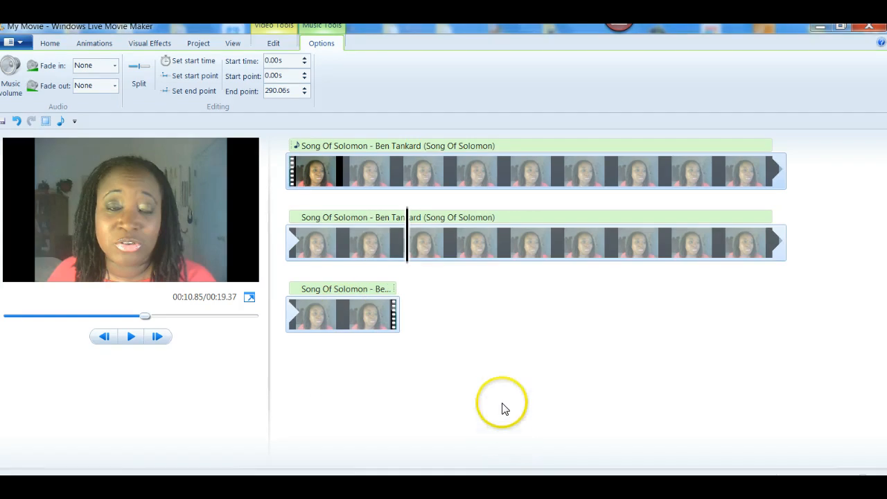
{"action": "left_click", "coordinate": [380, 146]}
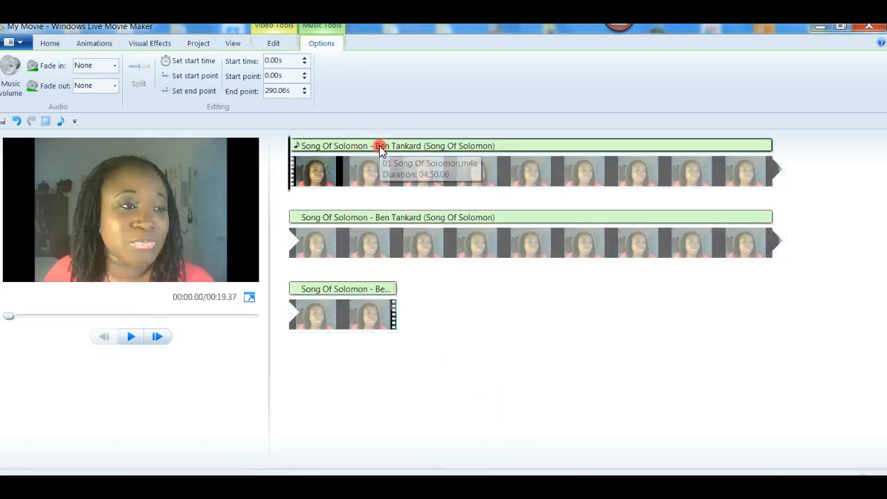
- Remove the Song Of Solomon track, then scrub through the three clips to a frame in the first
{"action": "right_click", "coordinate": [379, 148]}
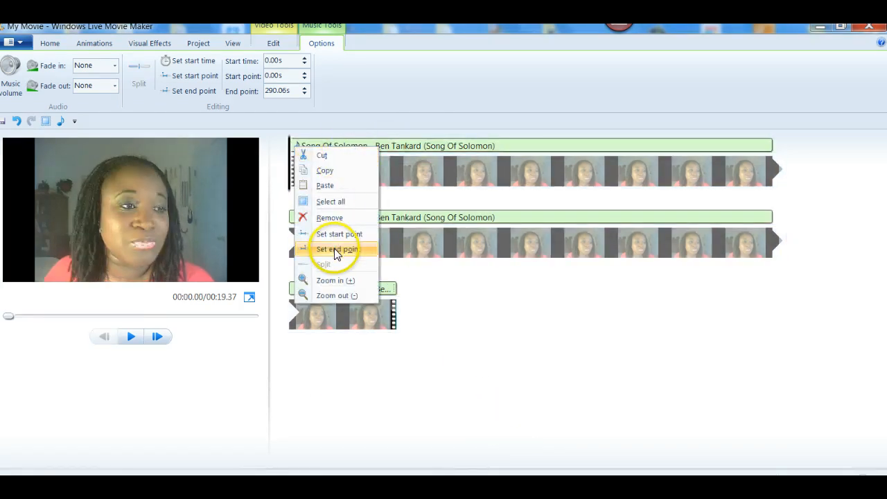
{"action": "left_click", "coordinate": [330, 217]}
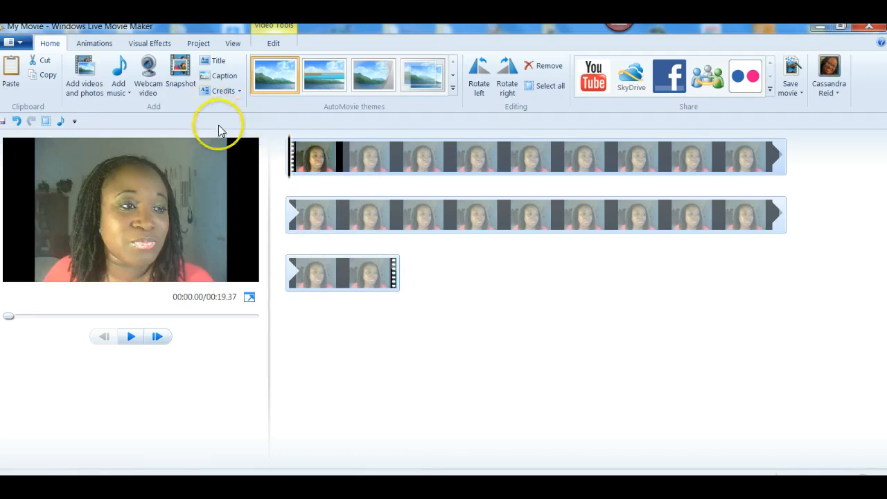
{"action": "left_click", "coordinate": [342, 158]}
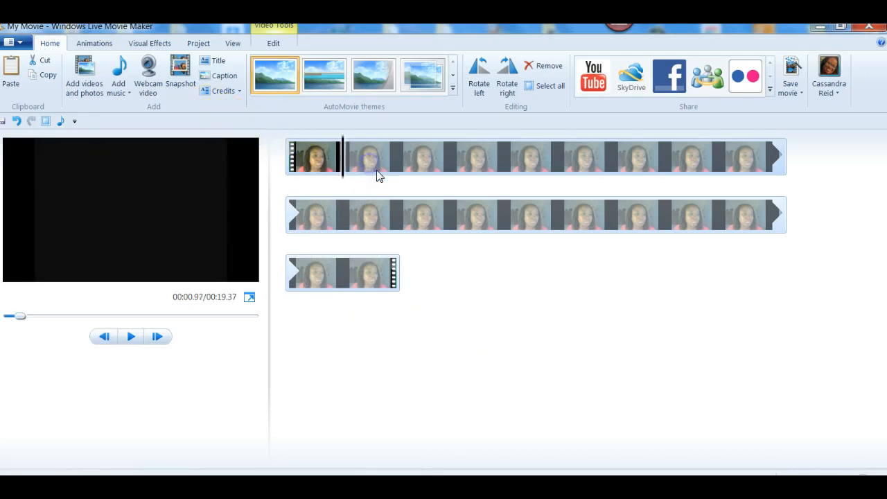
{"action": "left_click", "coordinate": [420, 165]}
{"action": "left_click", "coordinate": [464, 158]}
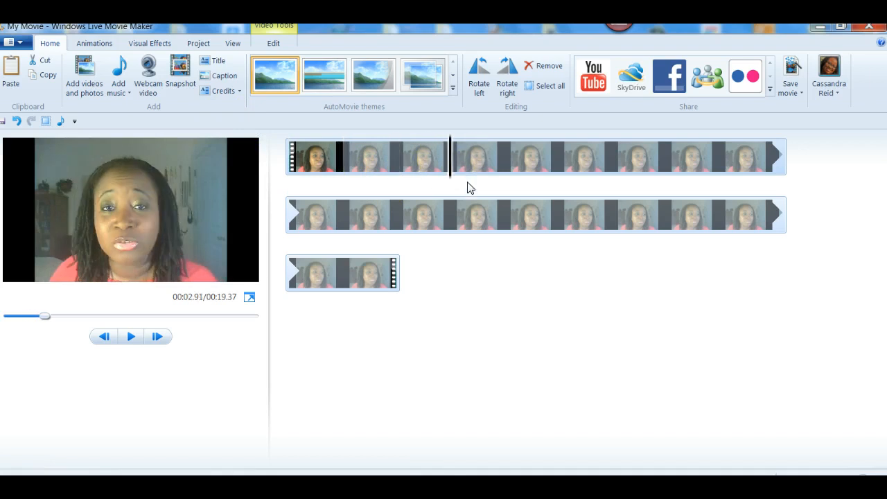
{"action": "left_click", "coordinate": [517, 210]}
{"action": "left_click", "coordinate": [367, 273]}
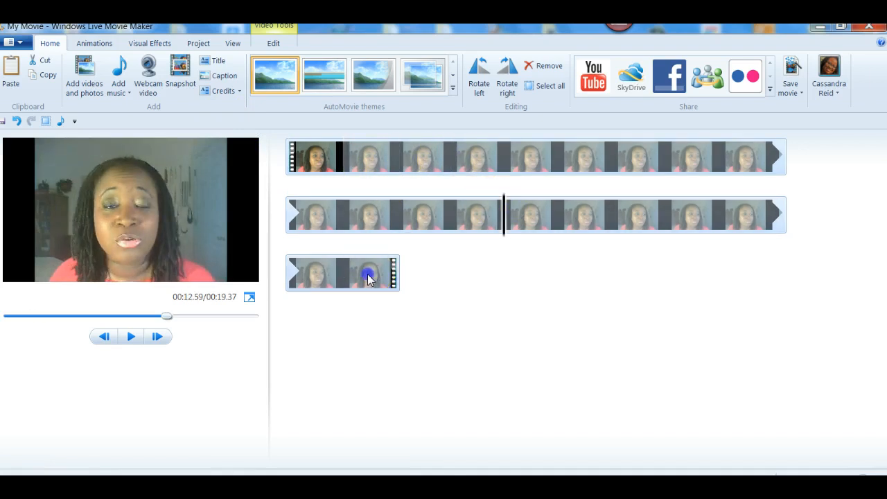
{"action": "left_click", "coordinate": [581, 166]}
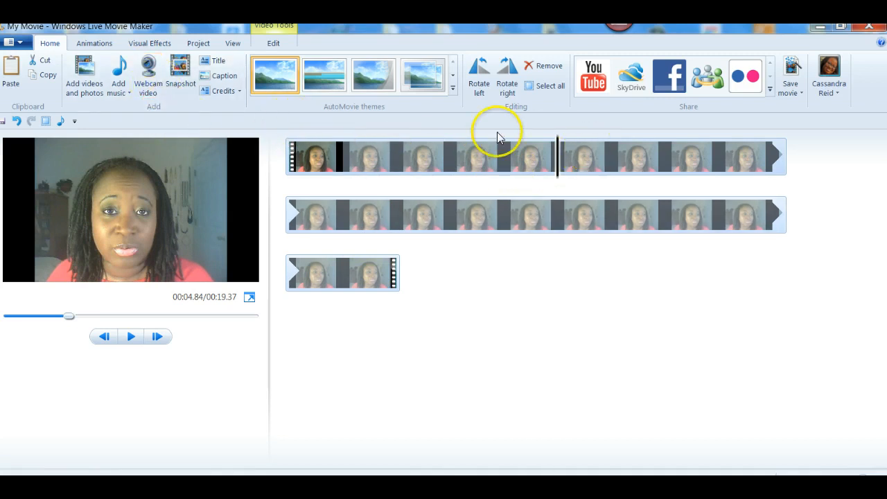
- Save a PNG snapshot of the frame to the Desktop and remove the added snapshot clip
{"action": "left_click", "coordinate": [180, 73]}
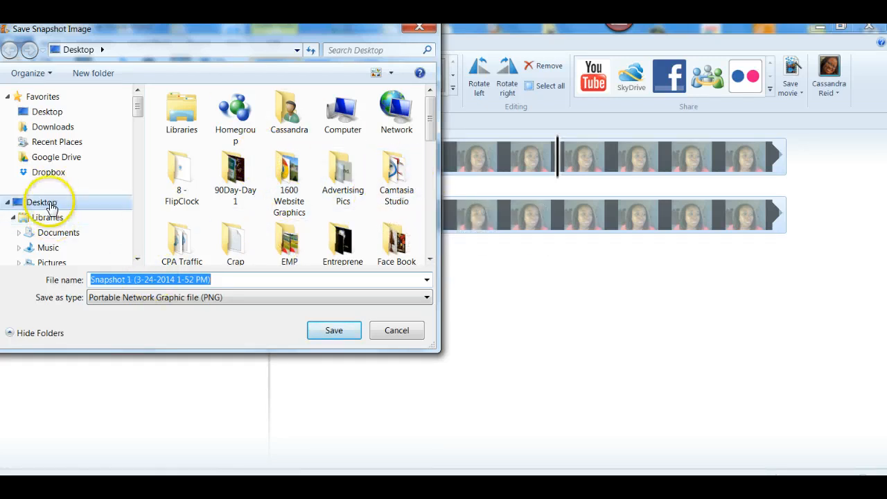
{"action": "left_click", "coordinate": [334, 331]}
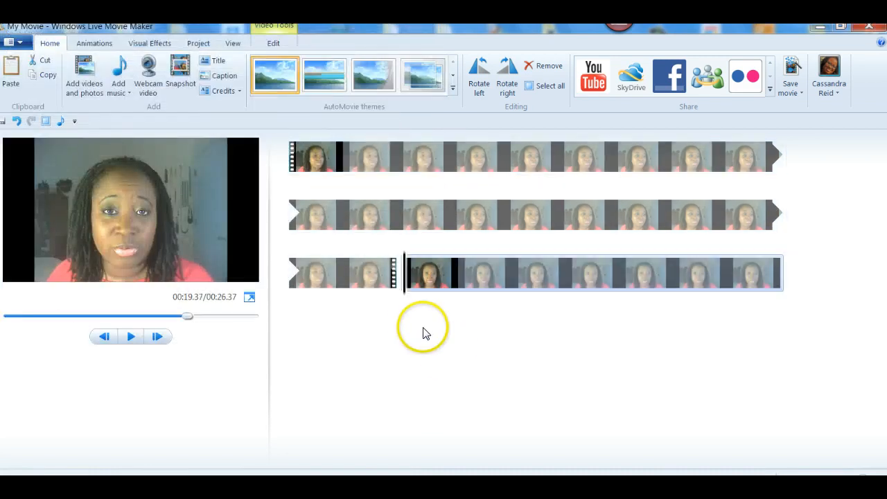
{"action": "right_click", "coordinate": [412, 281]}
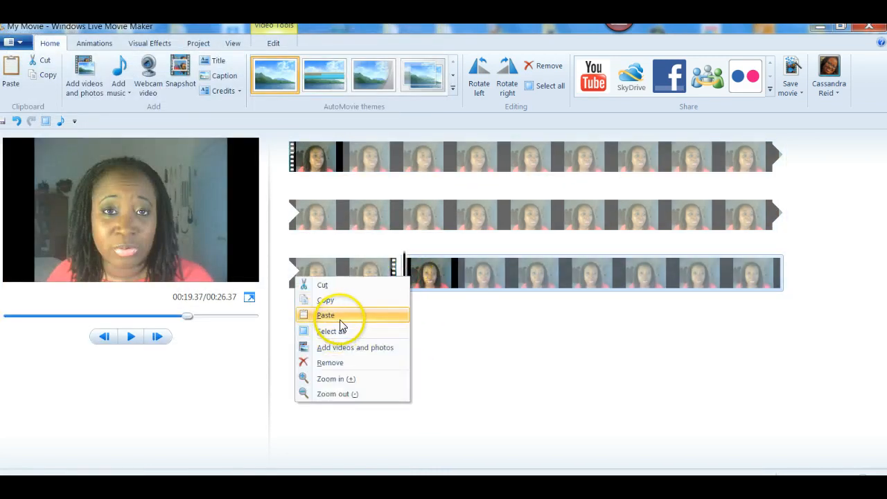
{"action": "left_click", "coordinate": [333, 359]}
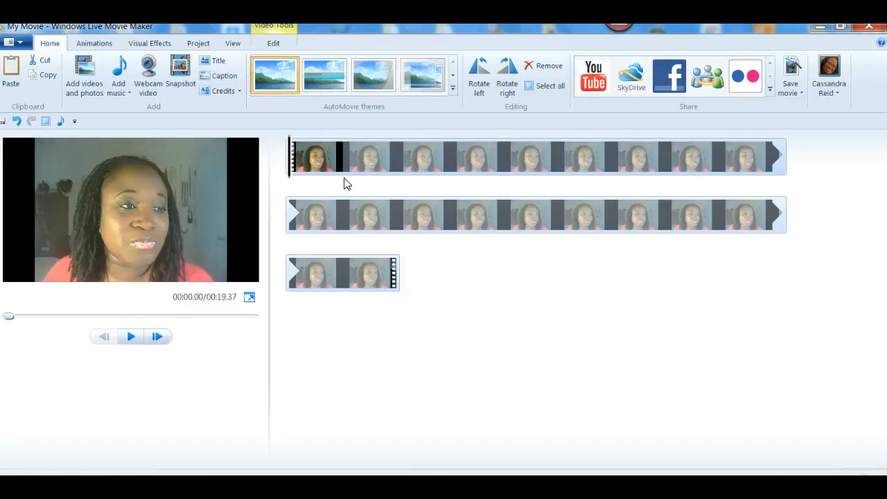
{"action": "left_click", "coordinate": [86, 93]}
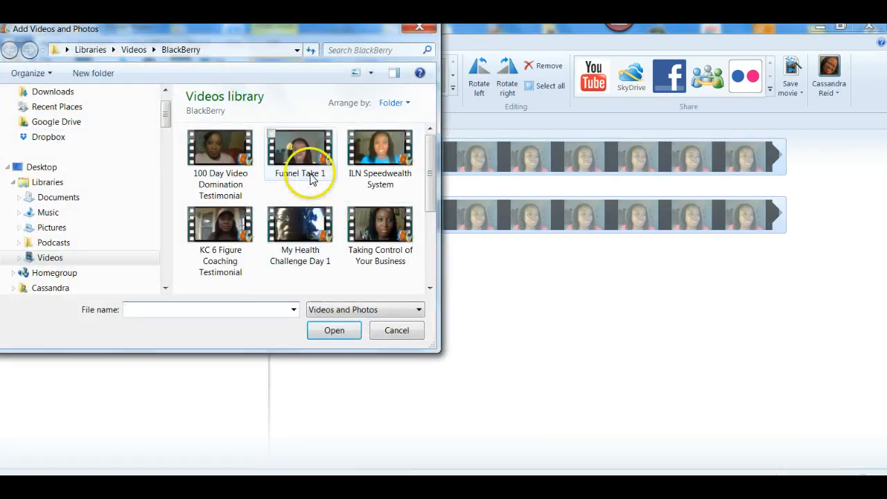
{"action": "left_click", "coordinate": [301, 223]}
{"action": "left_click", "coordinate": [338, 337]}
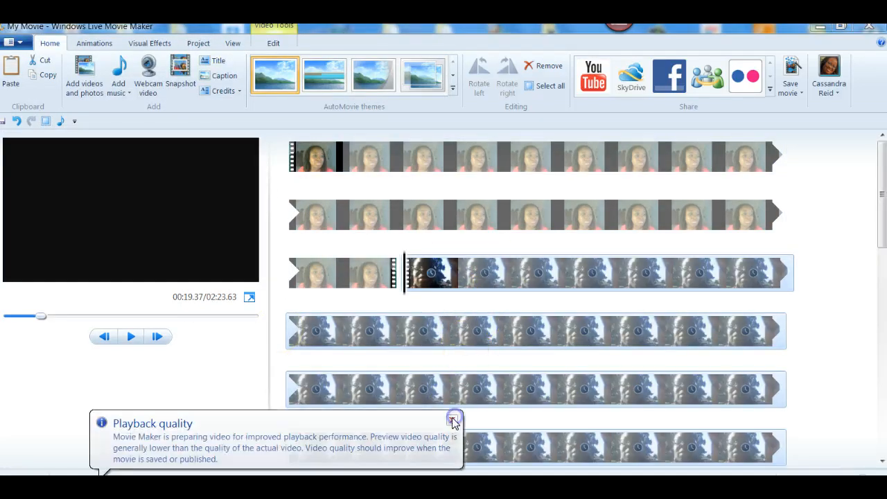
{"action": "left_click", "coordinate": [454, 421]}
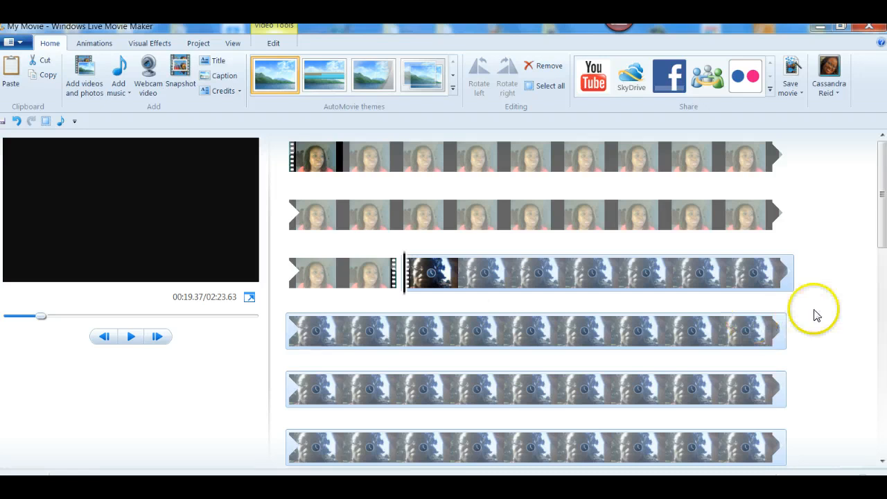
{"action": "mouse_move", "coordinate": [880, 194]}
{"action": "left_mouse_down"}
{"action": "mouse_move", "coordinate": [881, 248]}
{"action": "mouse_move", "coordinate": [879, 200]}
{"action": "left_mouse_up"}
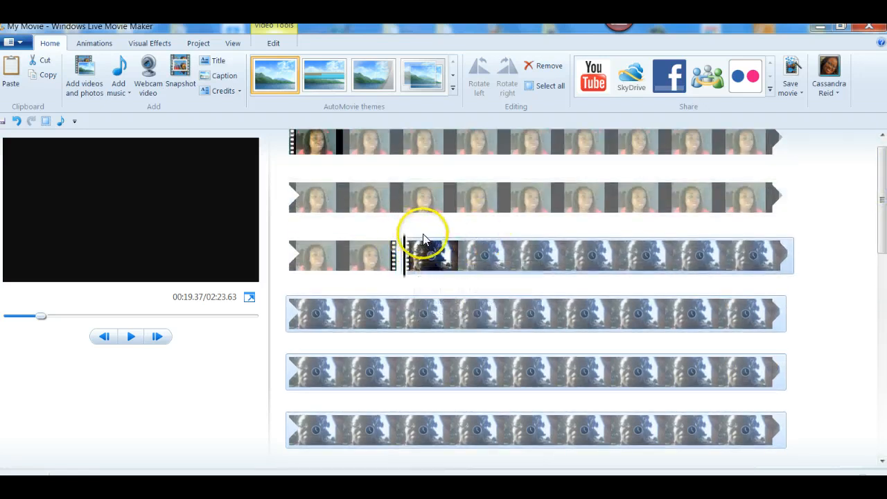
- Add '02 Ribbon In The Sky' at the current point and move it to start at the second clip
{"action": "left_click", "coordinate": [116, 94]}
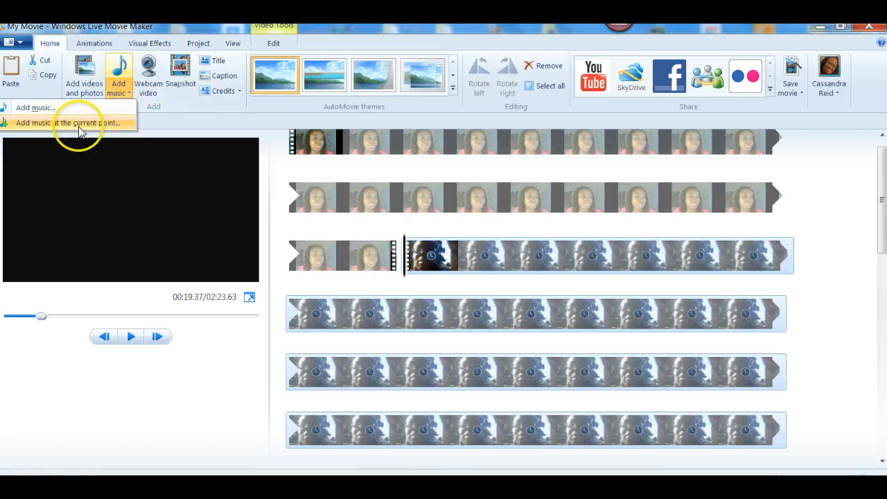
{"action": "left_click", "coordinate": [30, 120]}
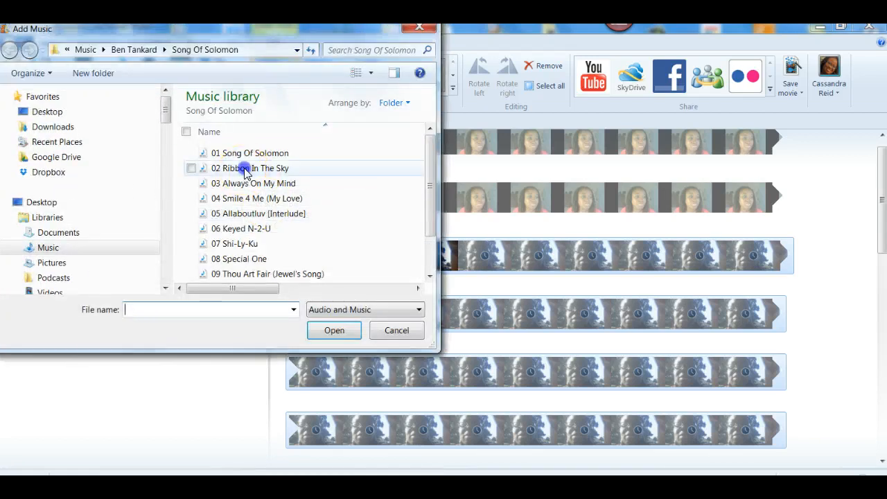
{"action": "left_click", "coordinate": [232, 169]}
{"action": "left_click", "coordinate": [334, 330]}
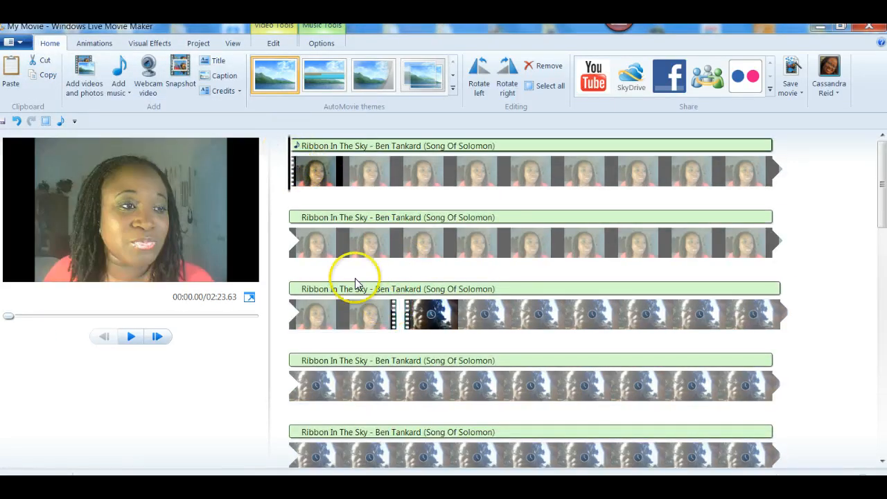
{"action": "left_click", "coordinate": [401, 286]}
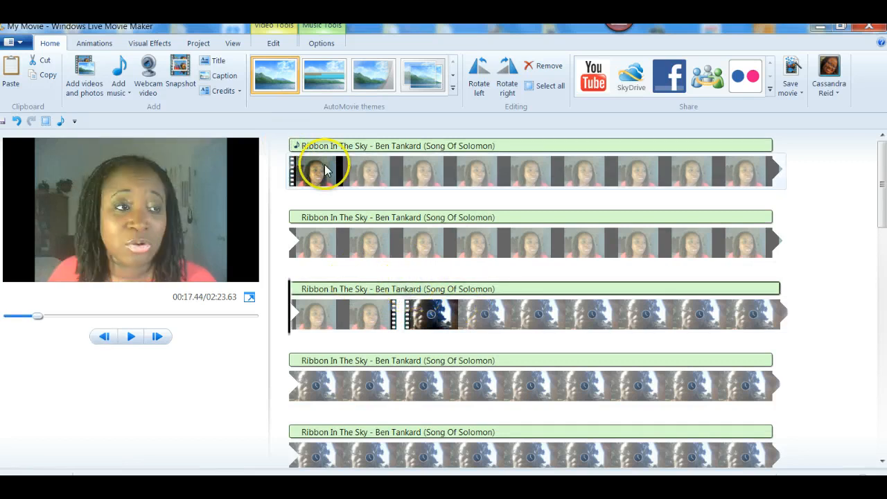
{"action": "mouse_move", "coordinate": [295, 146]}
{"action": "left_mouse_down"}
{"action": "mouse_move", "coordinate": [377, 179]}
{"action": "mouse_move", "coordinate": [406, 298]}
{"action": "mouse_move", "coordinate": [298, 151]}
{"action": "left_mouse_up"}
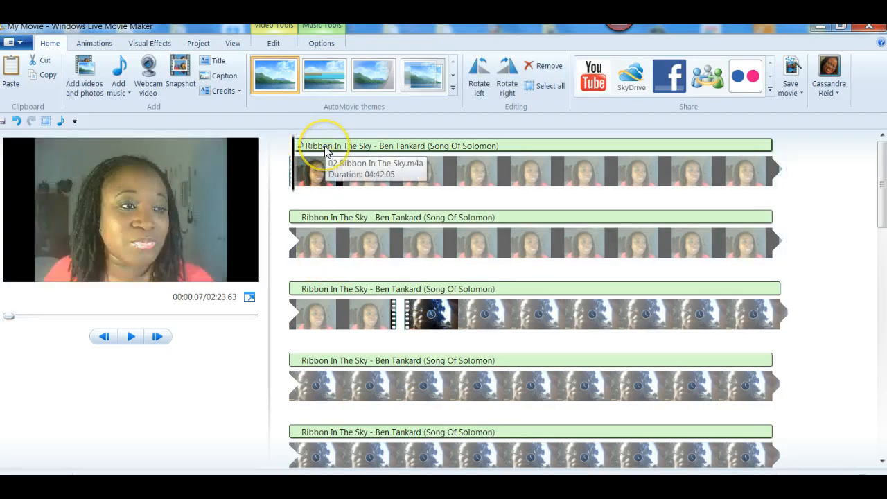
{"action": "left_click_drag", "start_coordinate": [299, 150], "coordinate": [410, 310]}
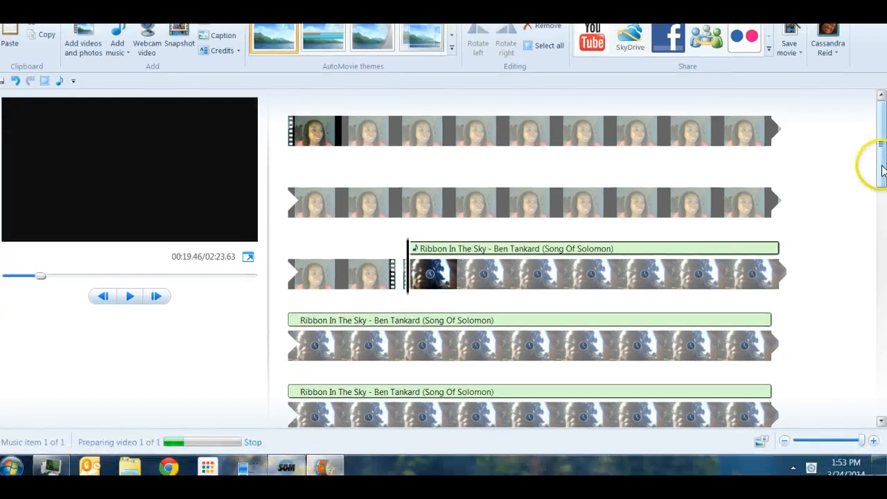
{"action": "mouse_move", "coordinate": [882, 186]}
{"action": "left_mouse_down"}
{"action": "mouse_move", "coordinate": [882, 248]}
{"action": "mouse_move", "coordinate": [881, 194]}
{"action": "left_mouse_up"}
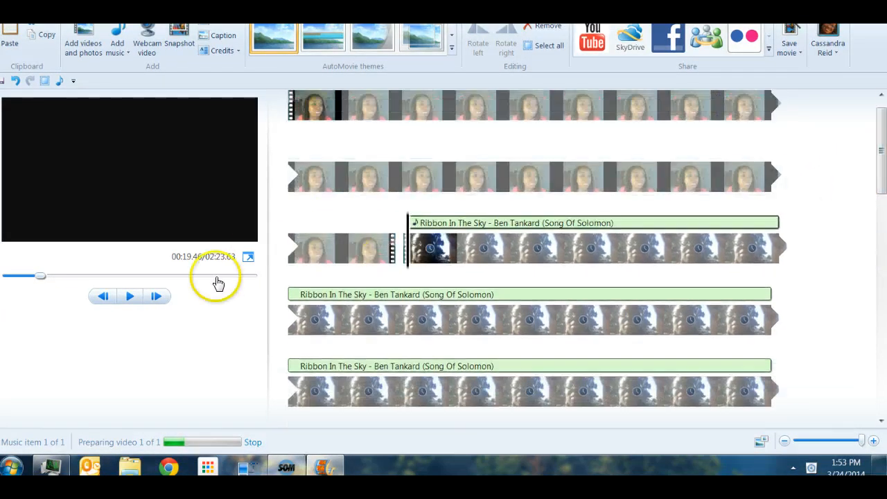
{"action": "left_click", "coordinate": [326, 107]}
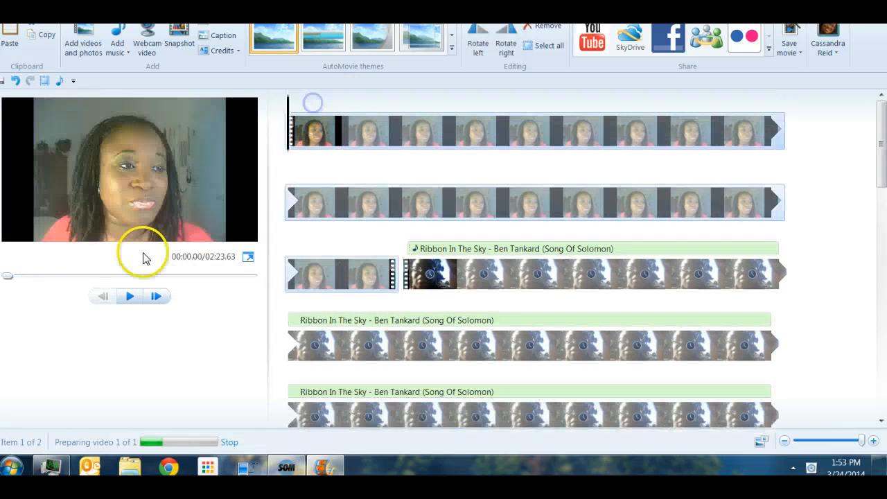
{"action": "left_click", "coordinate": [130, 297]}
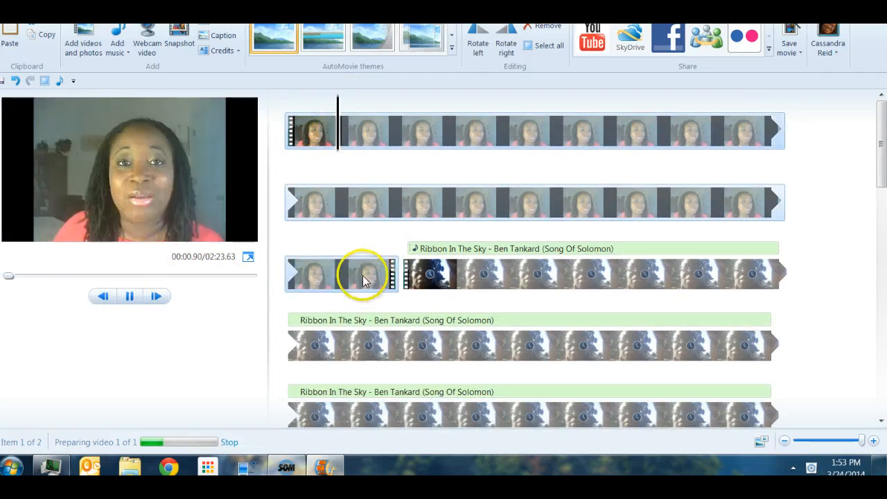
{"action": "left_click", "coordinate": [342, 274]}
{"action": "left_click", "coordinate": [129, 295]}
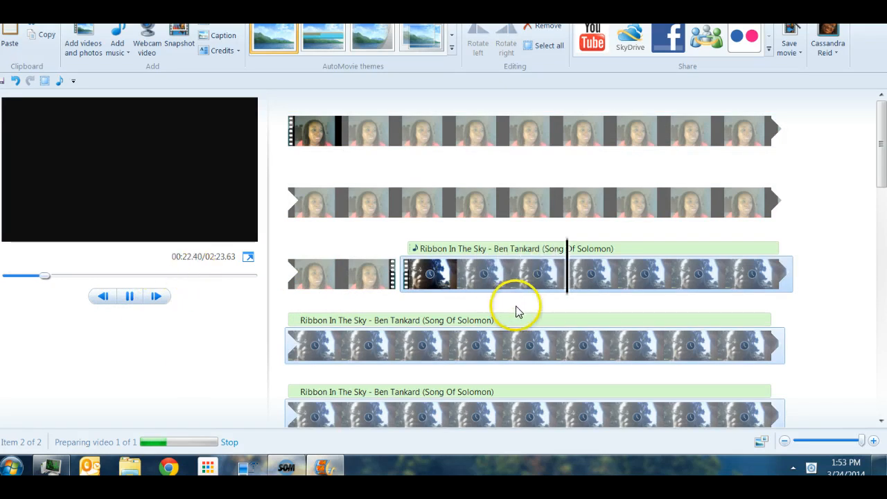
{"action": "scroll", "coordinate": [518, 317], "scroll_direction": "down", "scroll_amount": 11}
{"action": "scroll", "coordinate": [521, 319], "scroll_direction": "up", "scroll_amount": 7}
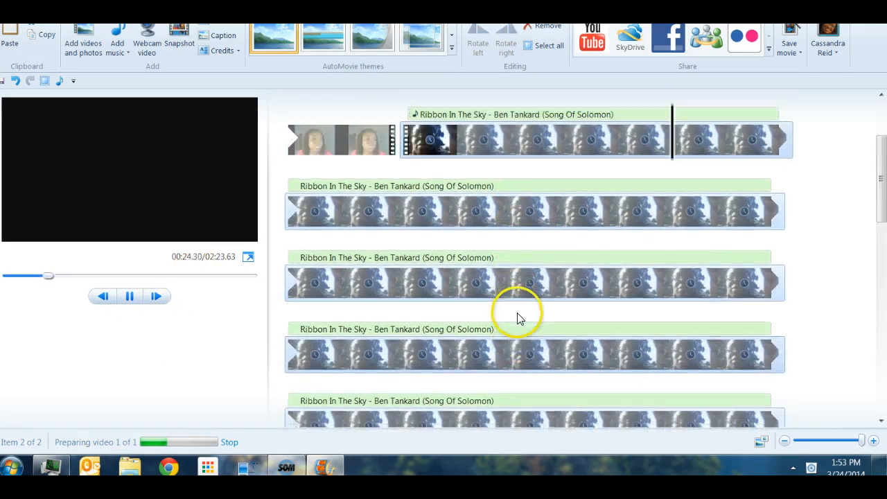
{"action": "scroll", "coordinate": [519, 317], "scroll_direction": "up", "scroll_amount": 4}
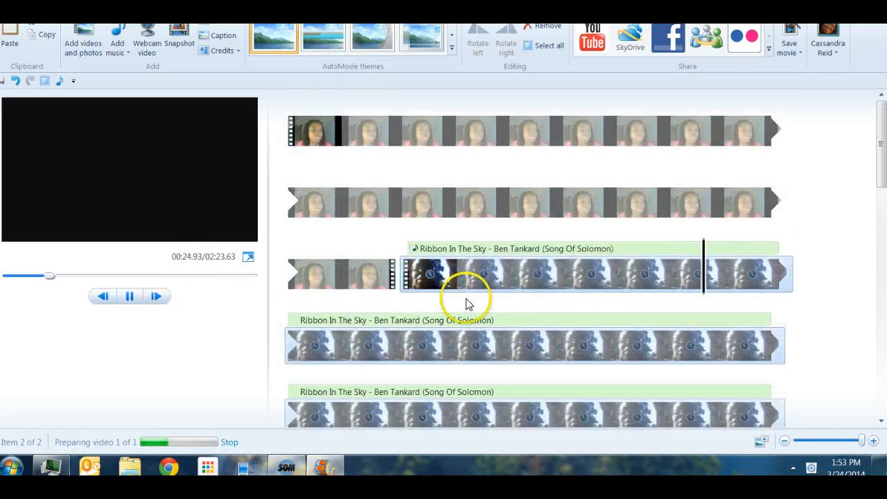
{"action": "left_click", "coordinate": [128, 297]}
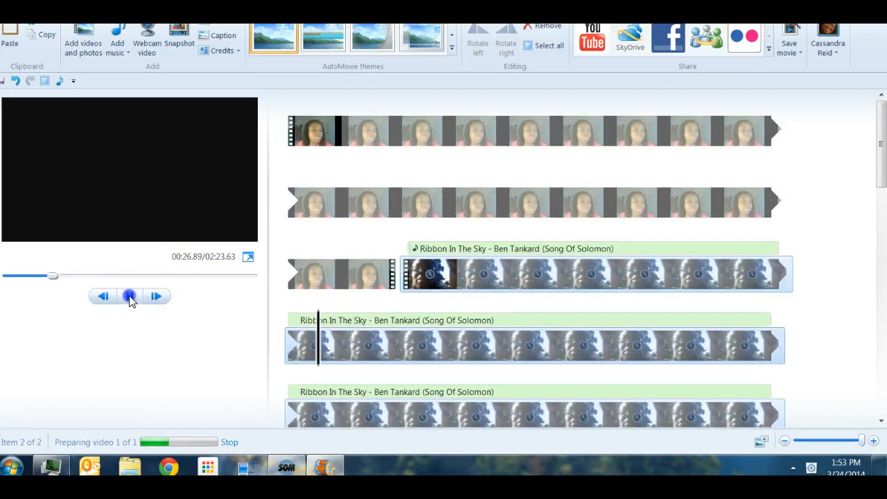
{"action": "left_click", "coordinate": [430, 277]}
- Remove the second clip with its song, leaving a 19.37-second movie, and show the save settings
{"action": "right_click", "coordinate": [429, 276]}
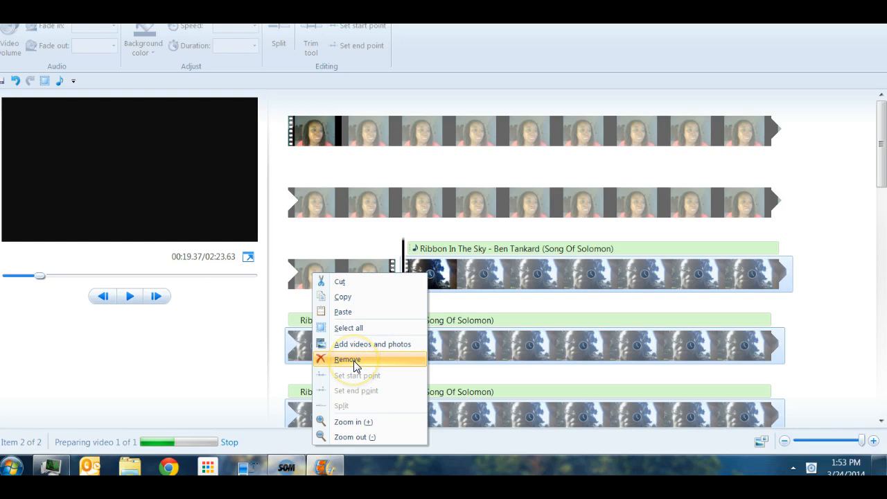
{"action": "left_click", "coordinate": [353, 361]}
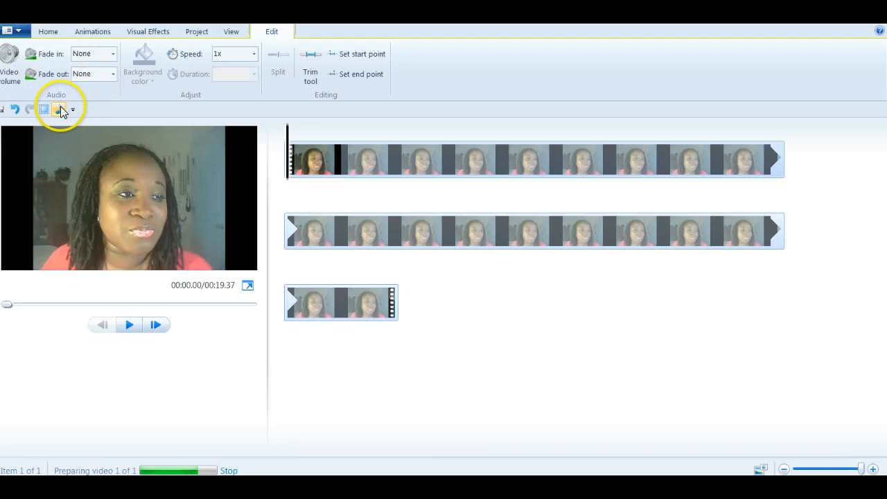
{"action": "left_click", "coordinate": [47, 32]}
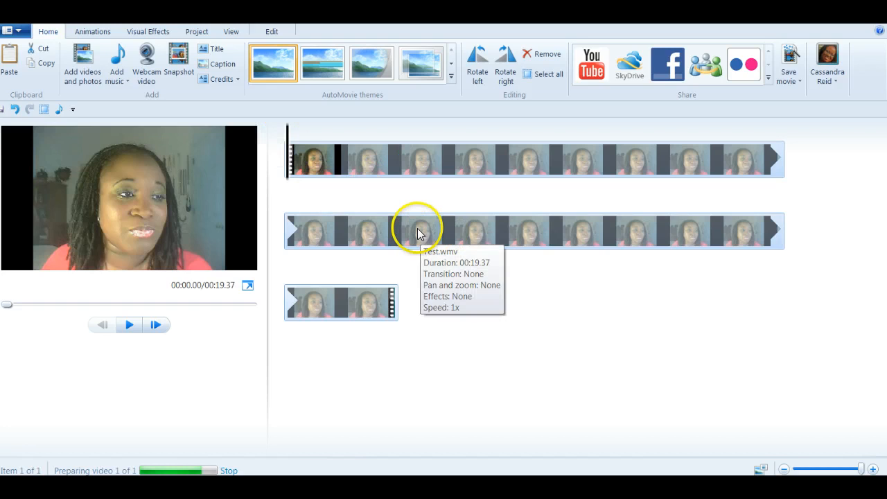
{"action": "left_click", "coordinate": [787, 78]}
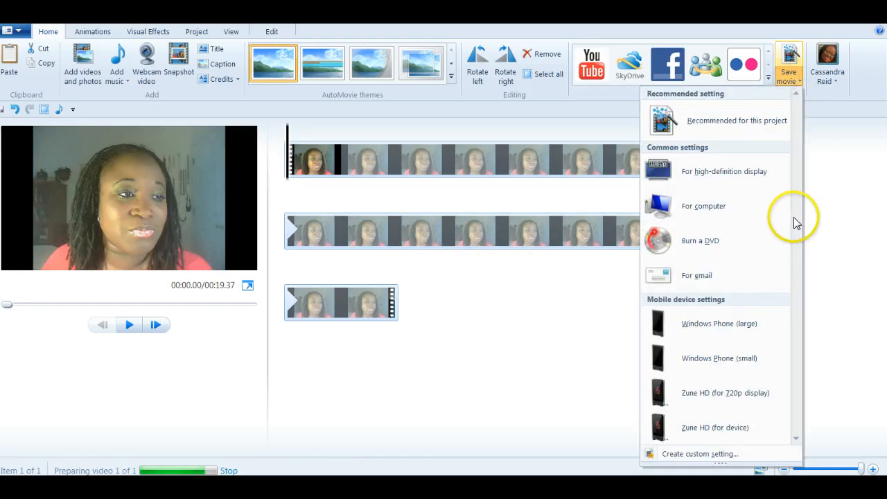
- Save the movie as My Movie for high-definition display in the BlackBerry videos folder
{"action": "left_click", "coordinate": [699, 174]}
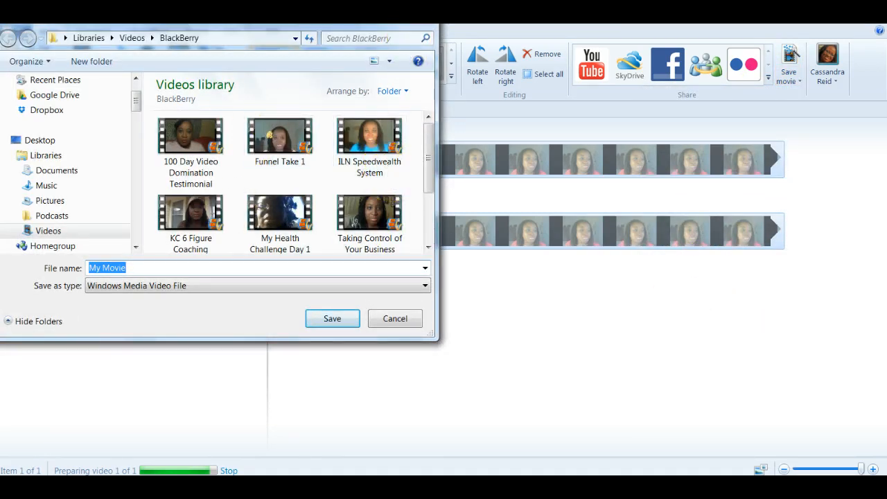
{"action": "left_click_drag", "start_coordinate": [428, 156], "coordinate": [430, 199]}
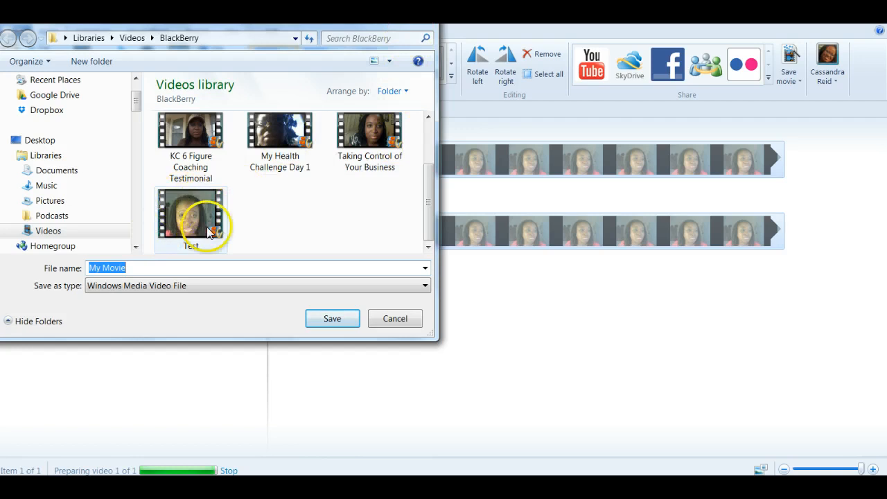
{"action": "key", "text": "Escape"}
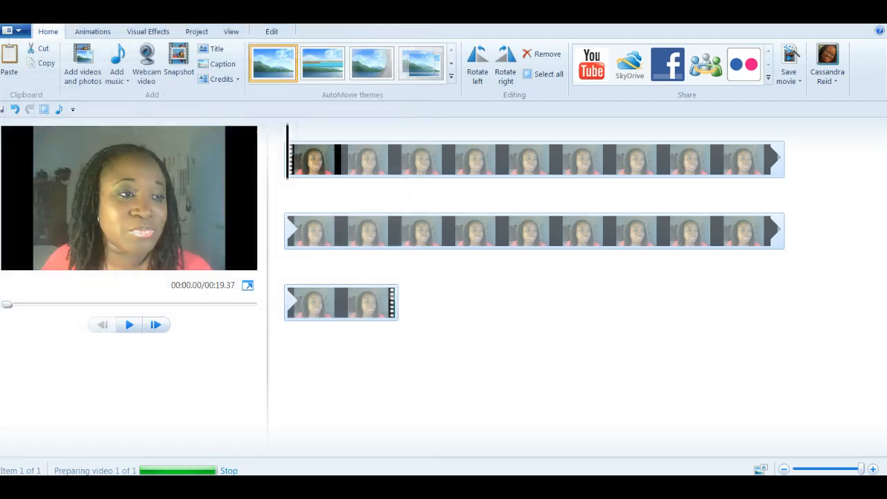
{"action": "left_click", "coordinate": [592, 70]}
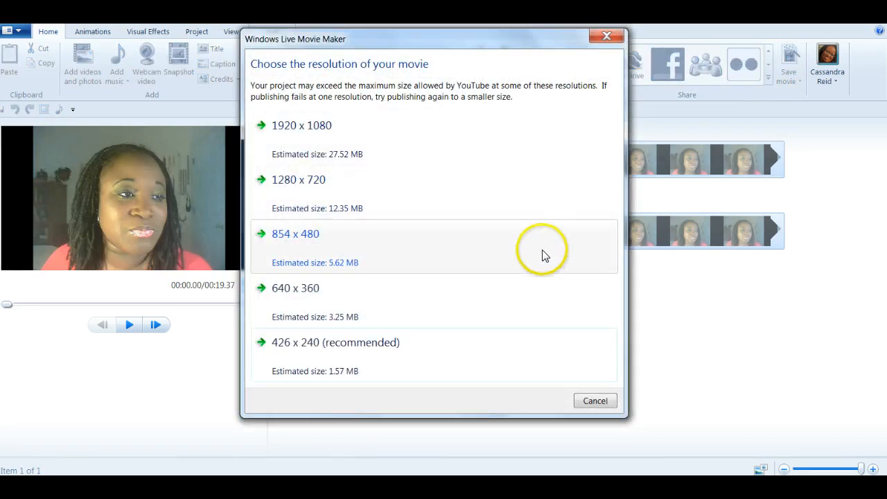
{"action": "left_click", "coordinate": [296, 140]}
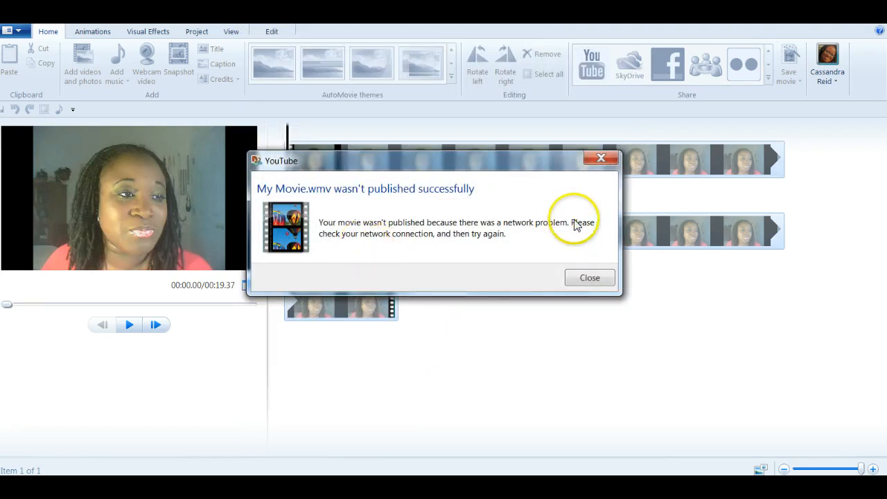
{"action": "left_click", "coordinate": [600, 160]}
{"action": "left_click", "coordinate": [783, 482]}
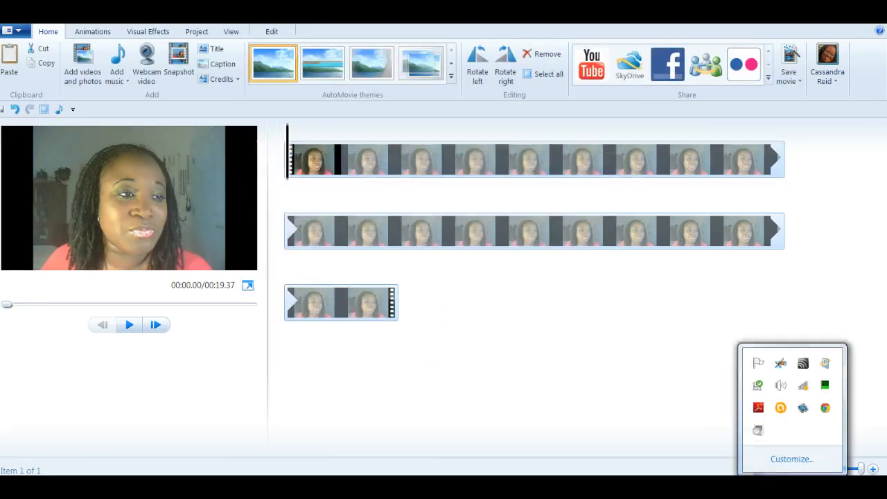
{"action": "left_click", "coordinate": [802, 385]}
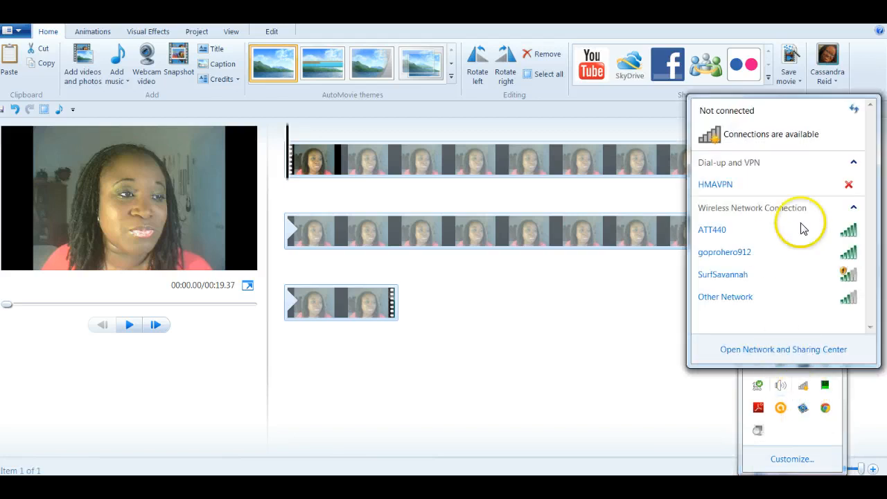
{"action": "left_click", "coordinate": [852, 233]}
{"action": "left_click", "coordinate": [831, 252]}
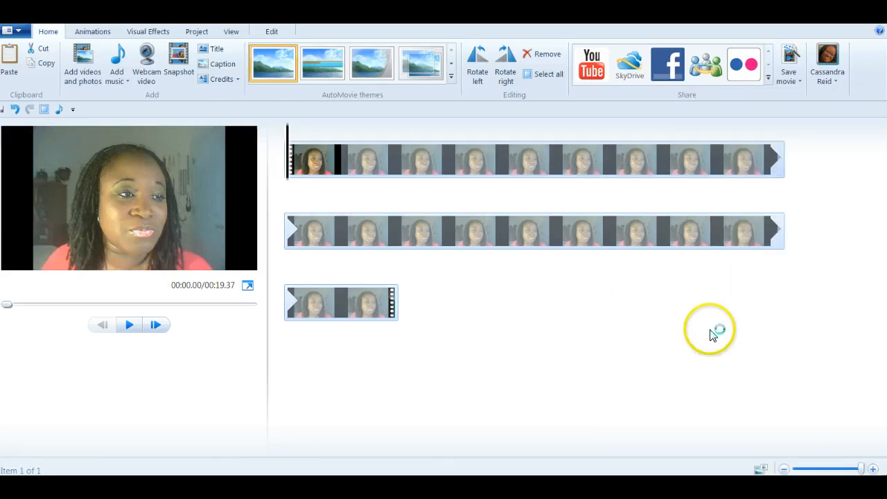
- Pick a YouTube resolution and sign in, then close that form and bring up Facebook resolutions
{"action": "left_click", "coordinate": [592, 73]}
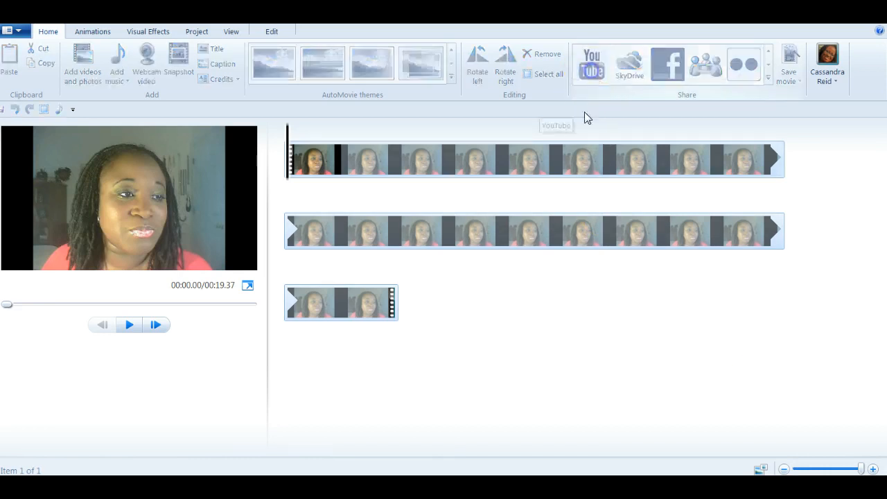
{"action": "left_click", "coordinate": [280, 133]}
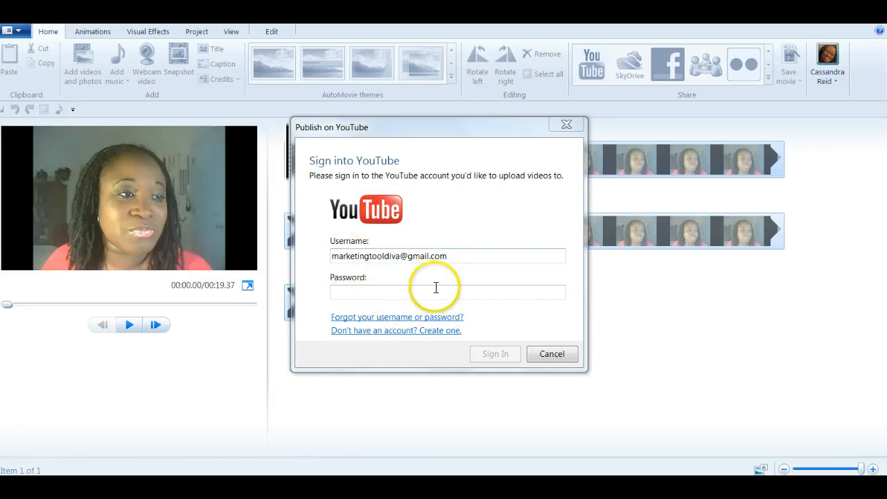
{"action": "left_click", "coordinate": [360, 292]}
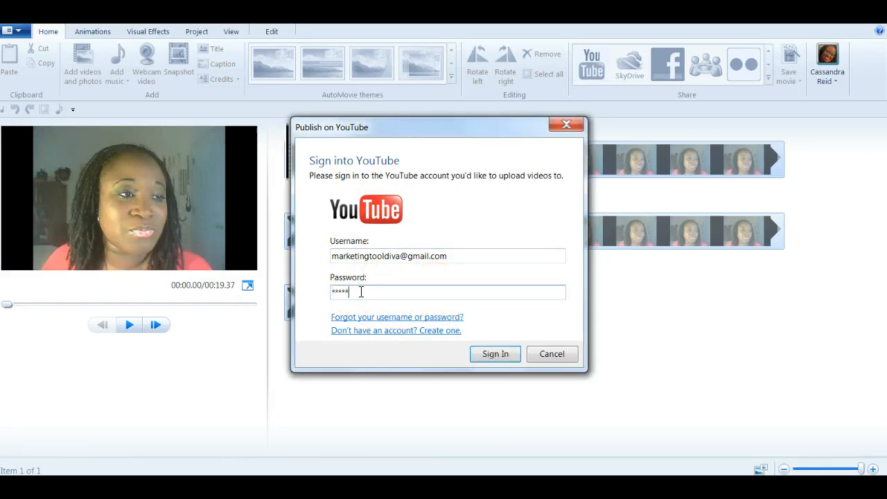
{"action": "type", "text": "***********"}
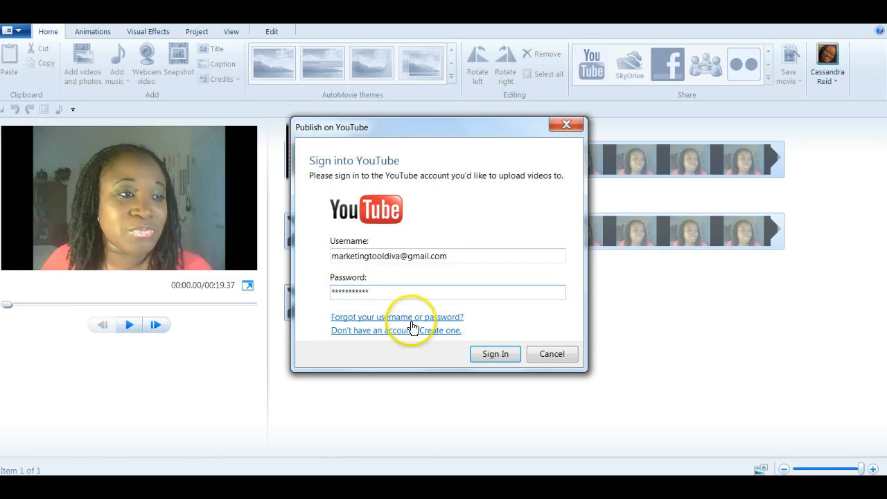
{"action": "left_click", "coordinate": [502, 362]}
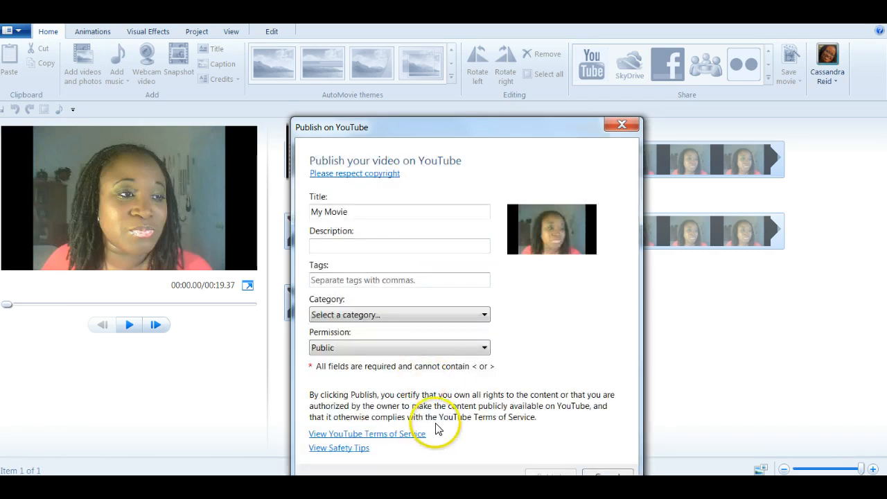
{"action": "left_click", "coordinate": [624, 127]}
{"action": "left_click", "coordinate": [668, 64]}
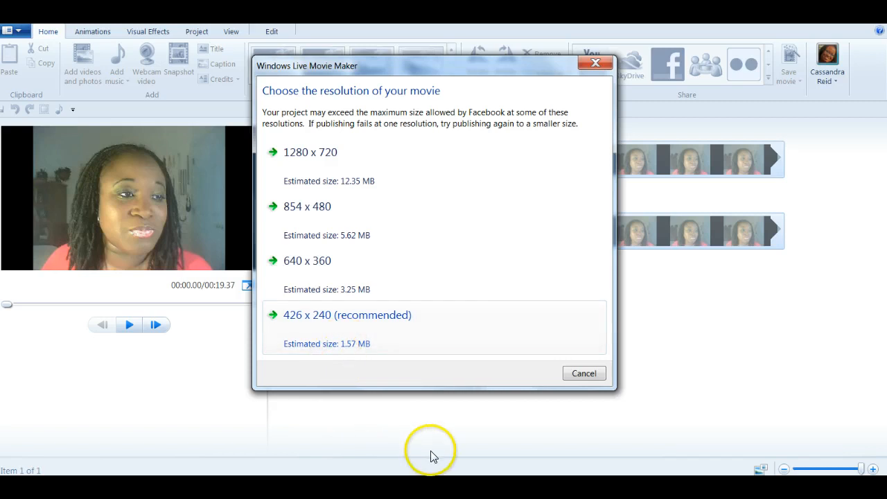
- Choose the recommended 426 x 240 Facebook resolution, then cancel the publish form
{"action": "left_click", "coordinate": [328, 317]}
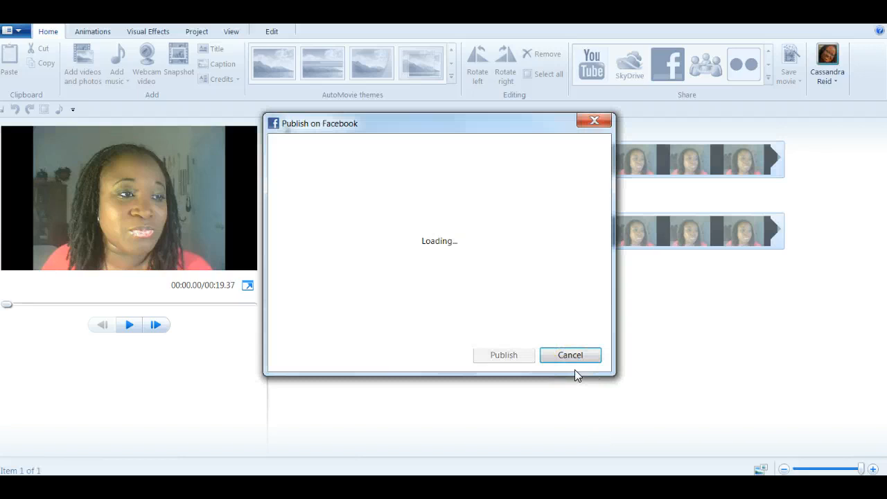
{"action": "left_click", "coordinate": [576, 362]}
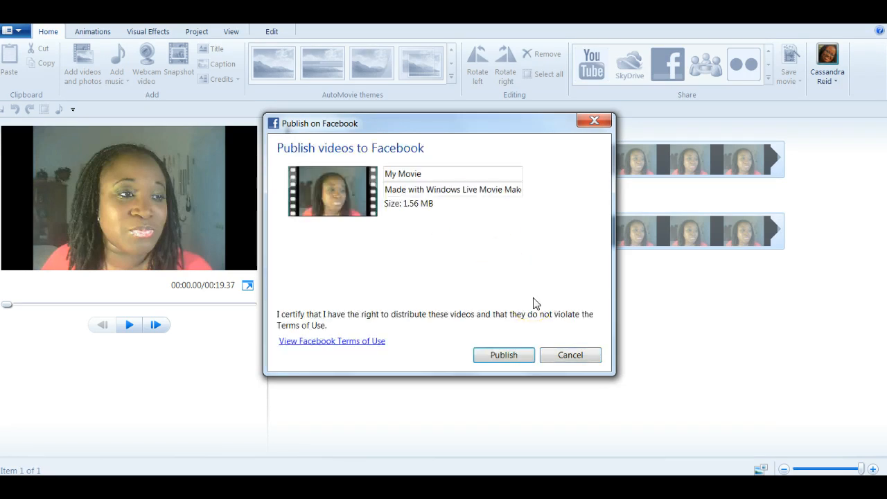
{"action": "left_click", "coordinate": [593, 122]}
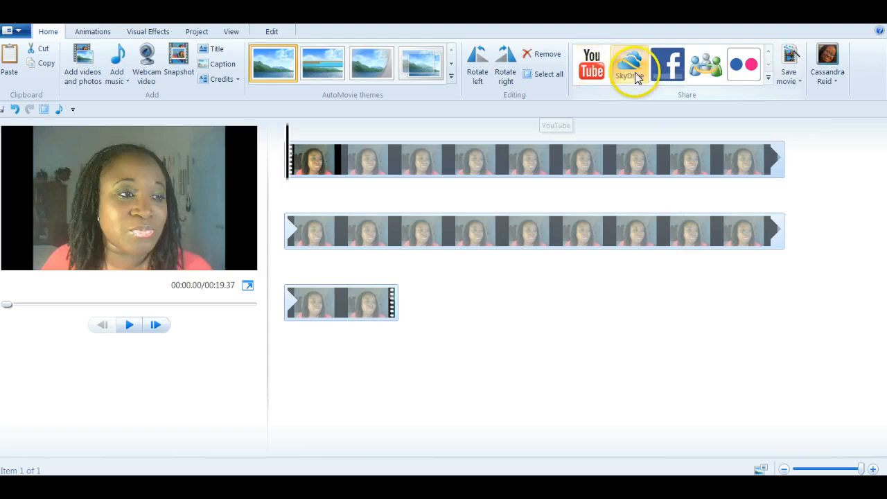
- Choose 'Add a plug-in...' from the Share gallery to browse web publishing plug-ins
{"action": "left_click", "coordinate": [767, 79]}
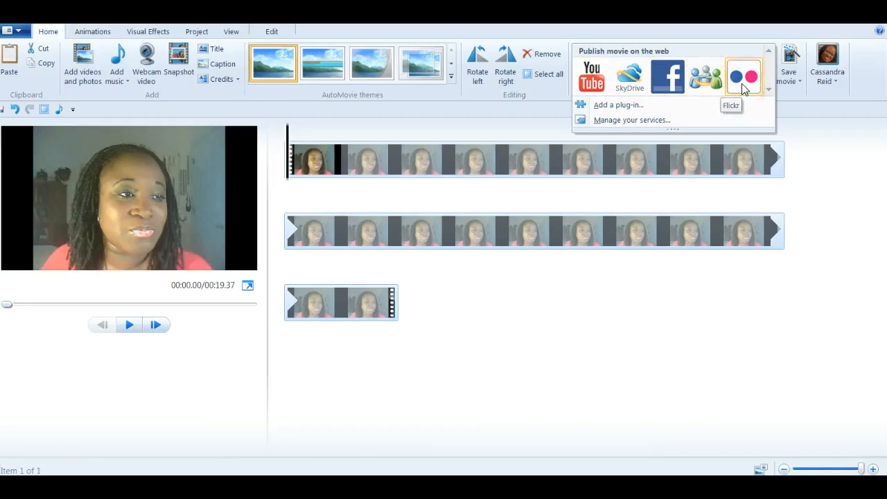
{"action": "left_click", "coordinate": [617, 105]}
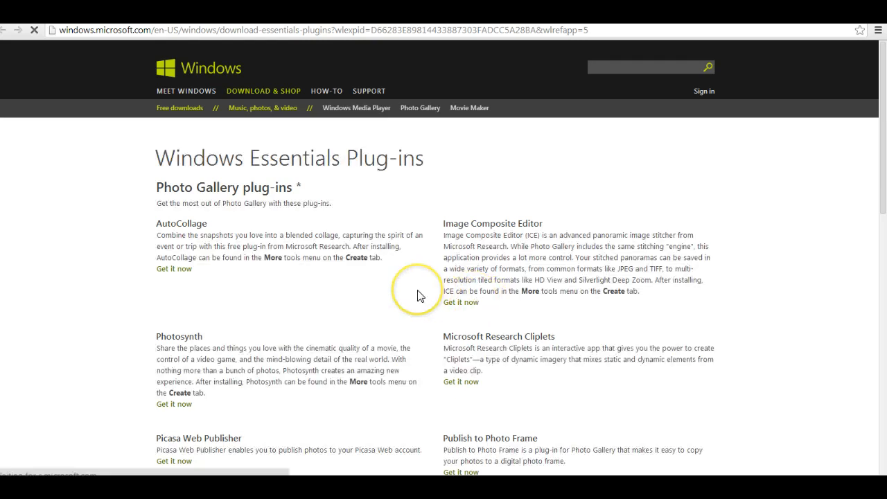
- Scroll down and back up through the Windows Essentials Plug-ins page in Chrome
{"action": "scroll", "coordinate": [418, 296], "scroll_direction": "down", "scroll_amount": 3}
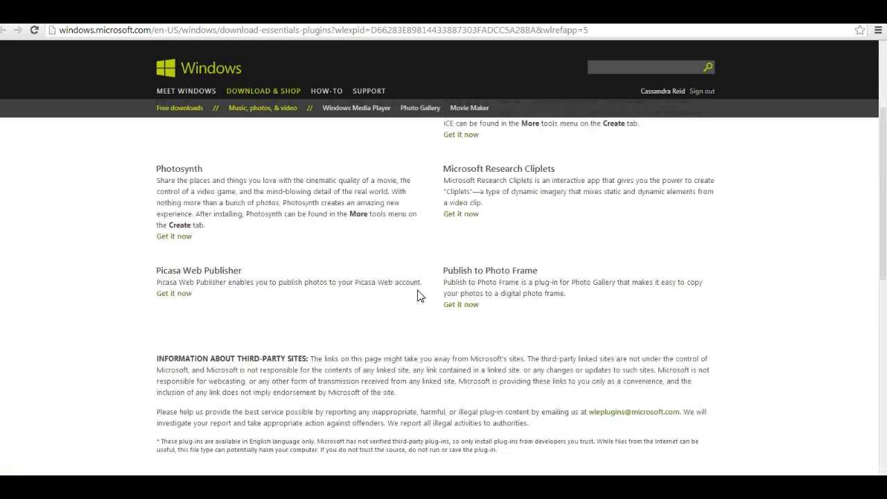
{"action": "scroll", "coordinate": [418, 296], "scroll_direction": "up", "scroll_amount": 3}
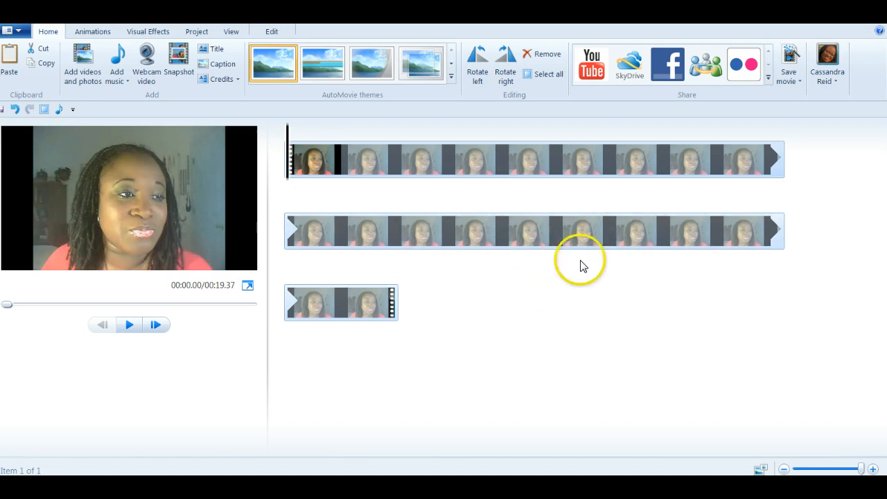
{"action": "left_click", "coordinate": [497, 75]}
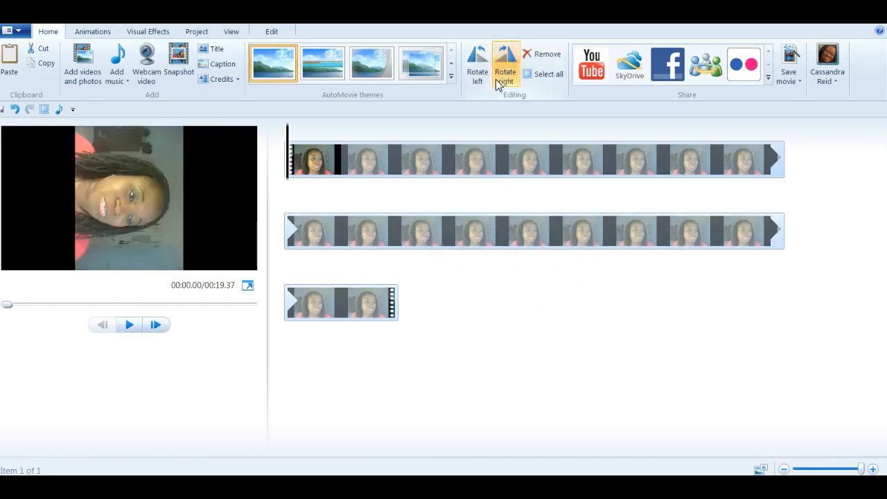
{"action": "left_click", "coordinate": [500, 76]}
{"action": "left_click", "coordinate": [506, 78]}
{"action": "left_click", "coordinate": [506, 76]}
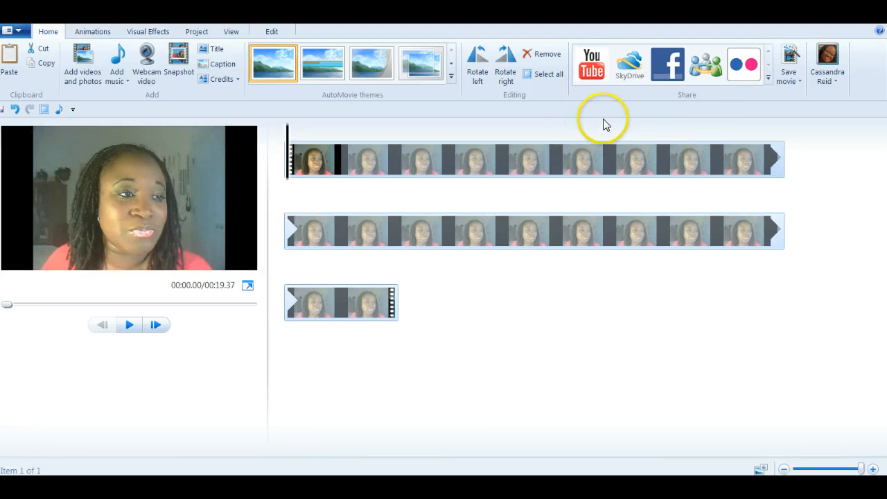
- Preview the Pixelate, Flip and Automatic pan and zoom animations, then bring up the Visual Effects gallery
{"action": "left_click", "coordinate": [89, 31]}
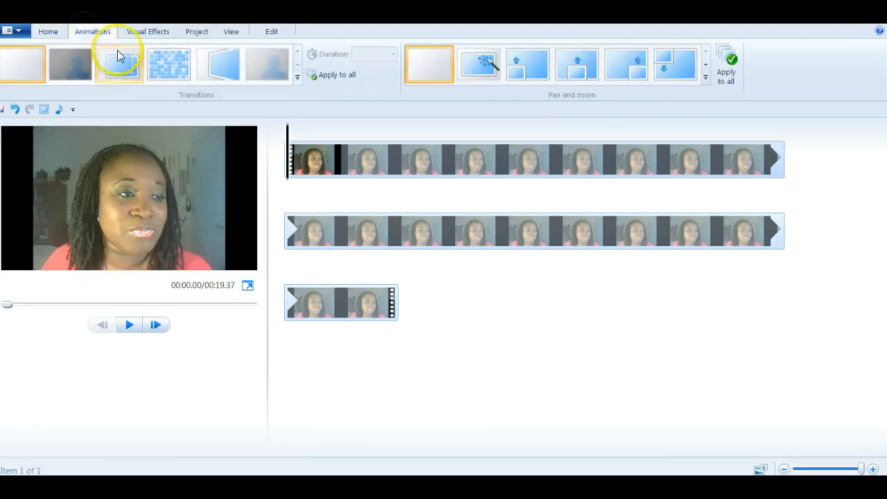
{"action": "mouse_move", "coordinate": [173, 69]}
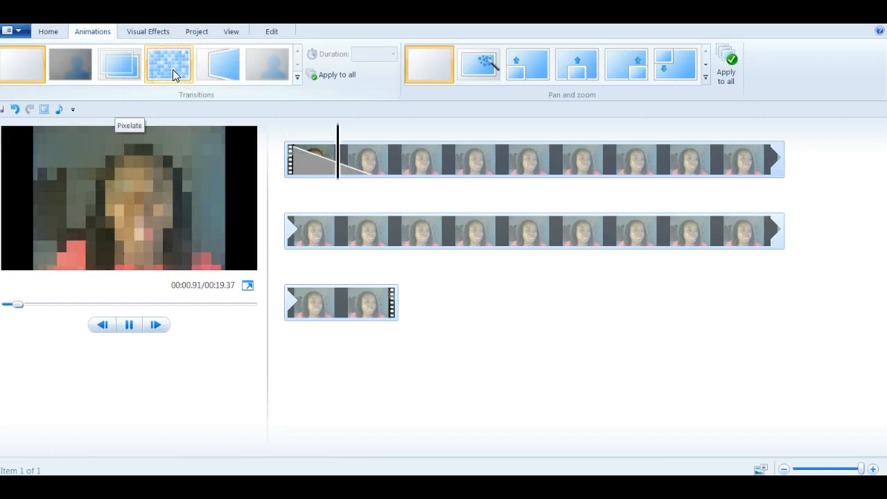
{"action": "mouse_move", "coordinate": [217, 70]}
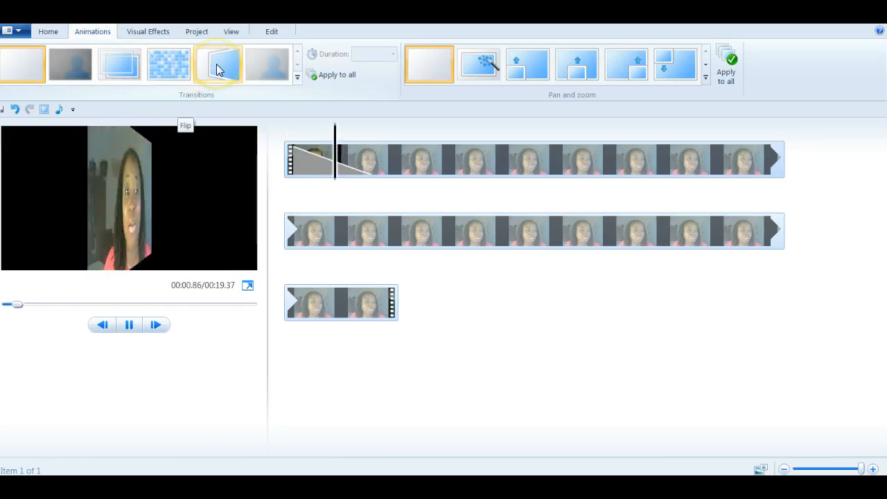
{"action": "mouse_move", "coordinate": [474, 70]}
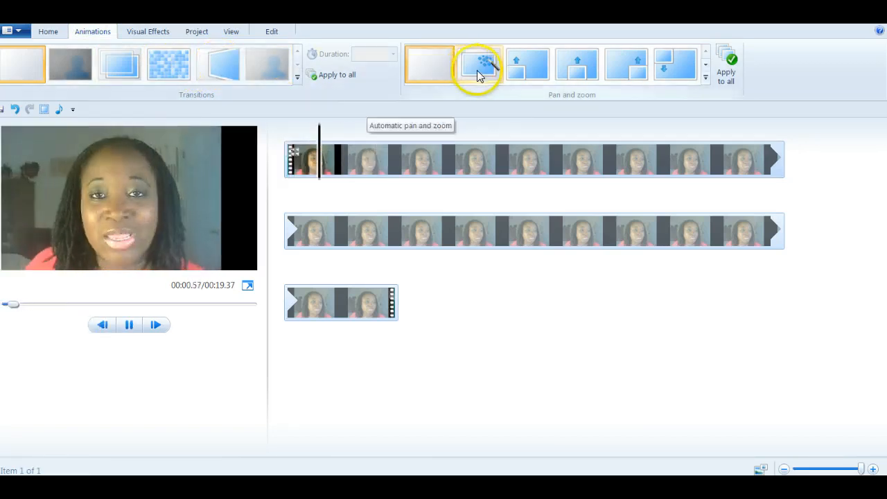
{"action": "left_click", "coordinate": [146, 31]}
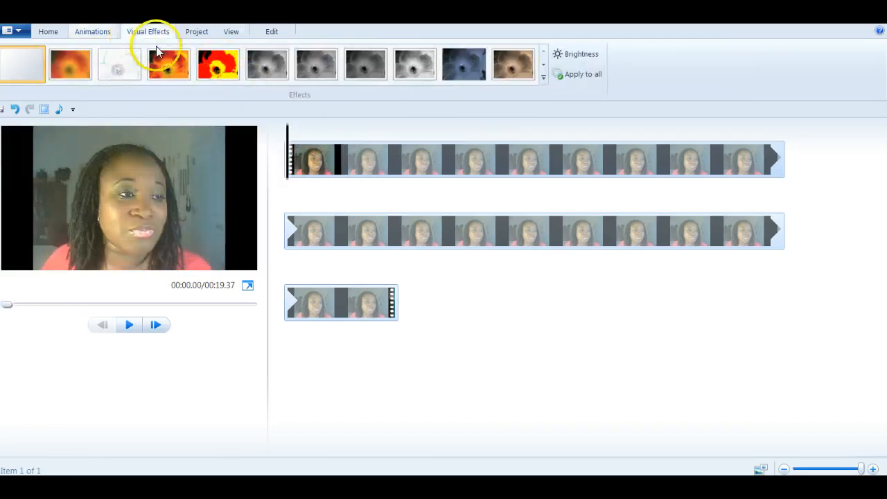
{"action": "left_click", "coordinate": [216, 66]}
{"action": "mouse_move", "coordinate": [268, 69]}
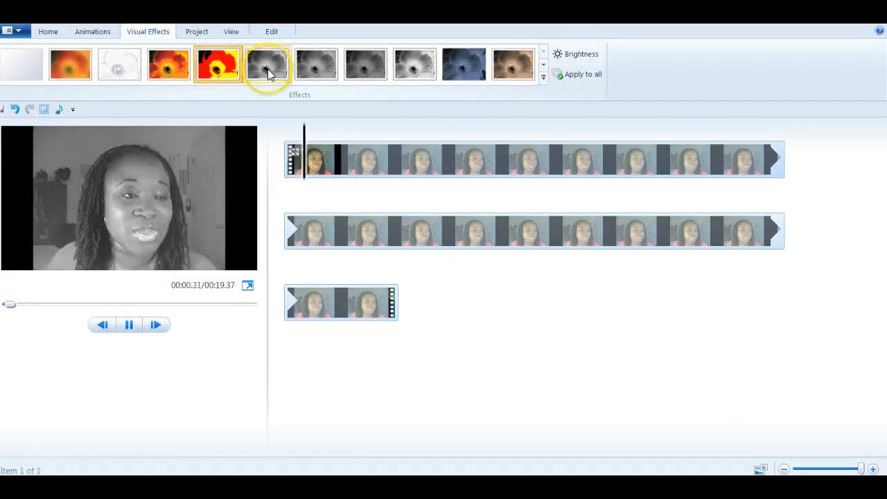
{"action": "left_click", "coordinate": [321, 68]}
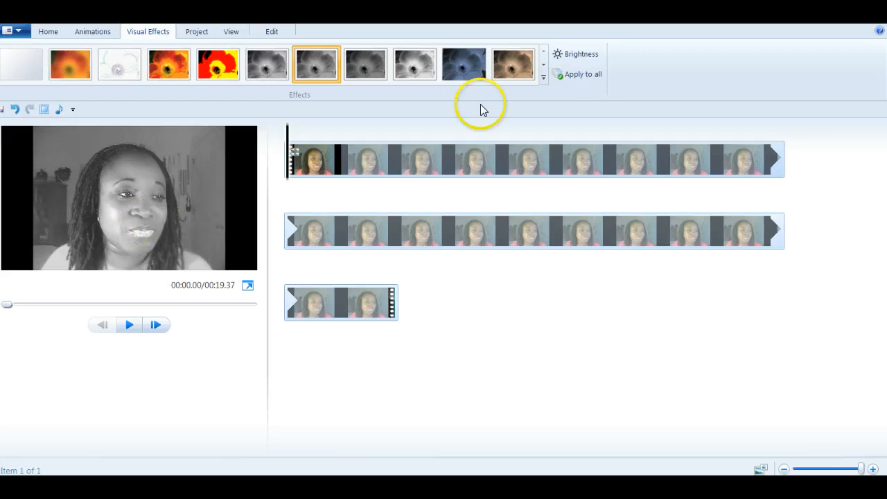
{"action": "left_click", "coordinate": [249, 75]}
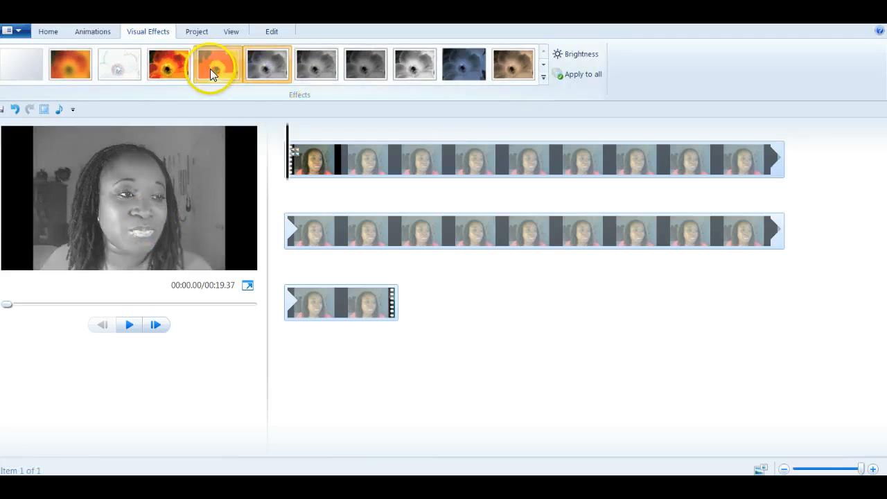
{"action": "left_click", "coordinate": [107, 71]}
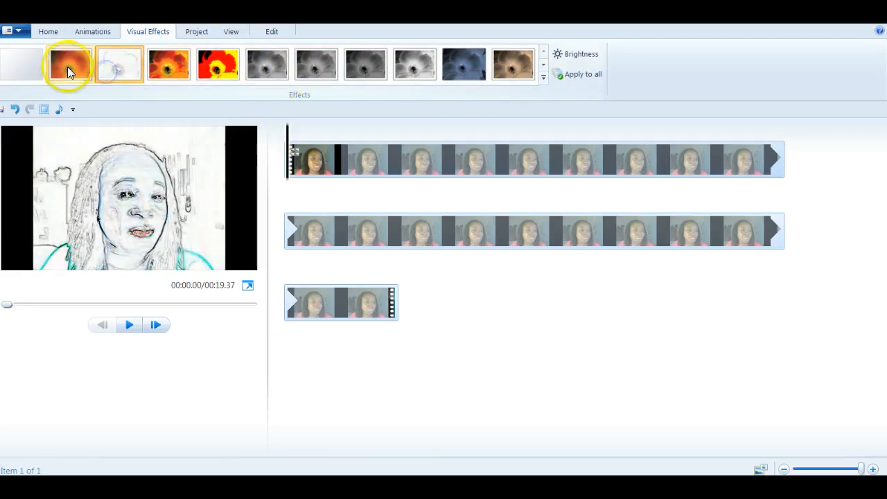
{"action": "left_click", "coordinate": [25, 68]}
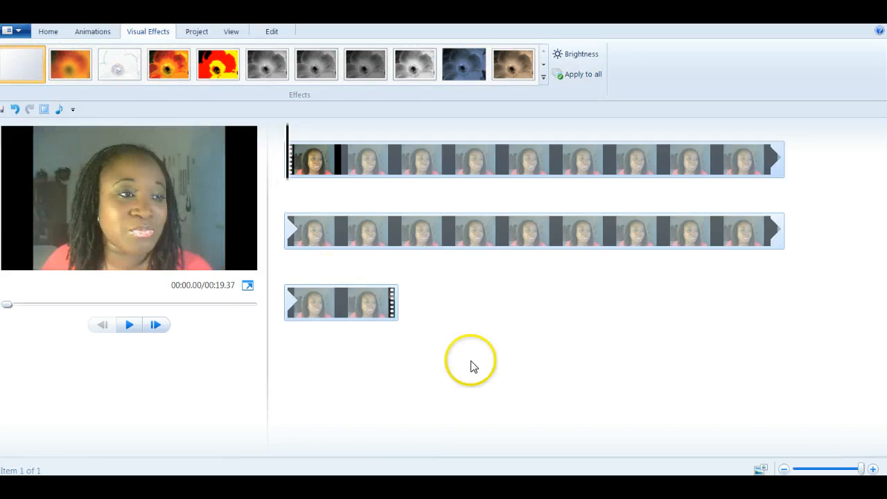